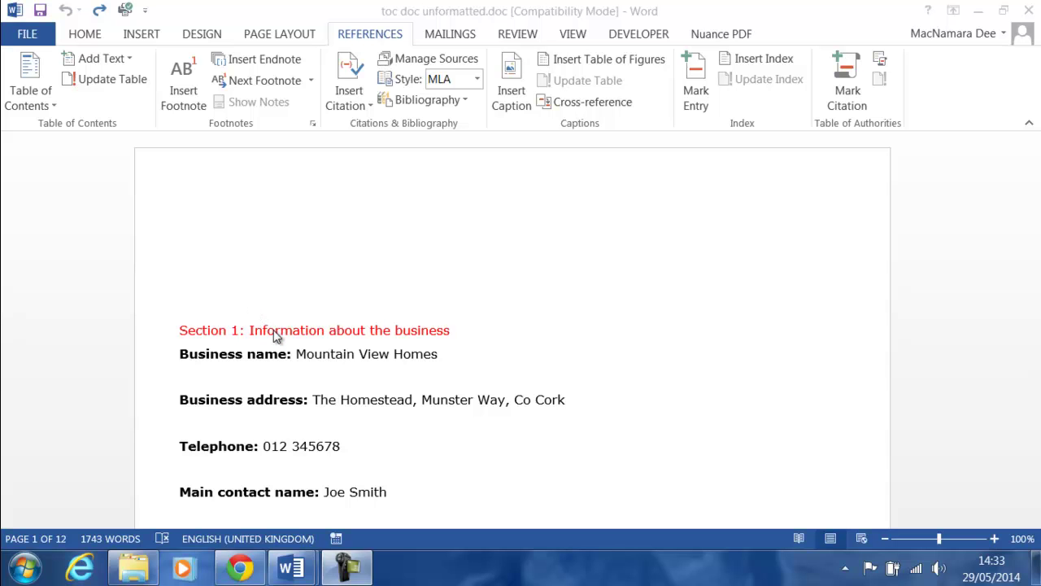
Step: Apply the Heading 1 style to the red Section 1 heading
scroll(274, 336, "down", 4)
scroll(273, 336, "down", 20)
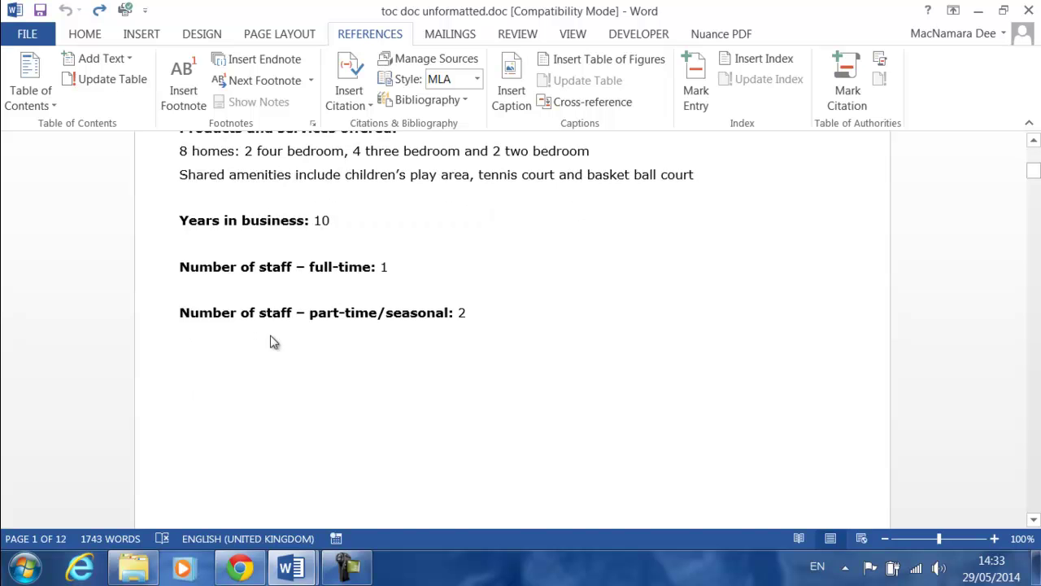
scroll(274, 336, "up", 20)
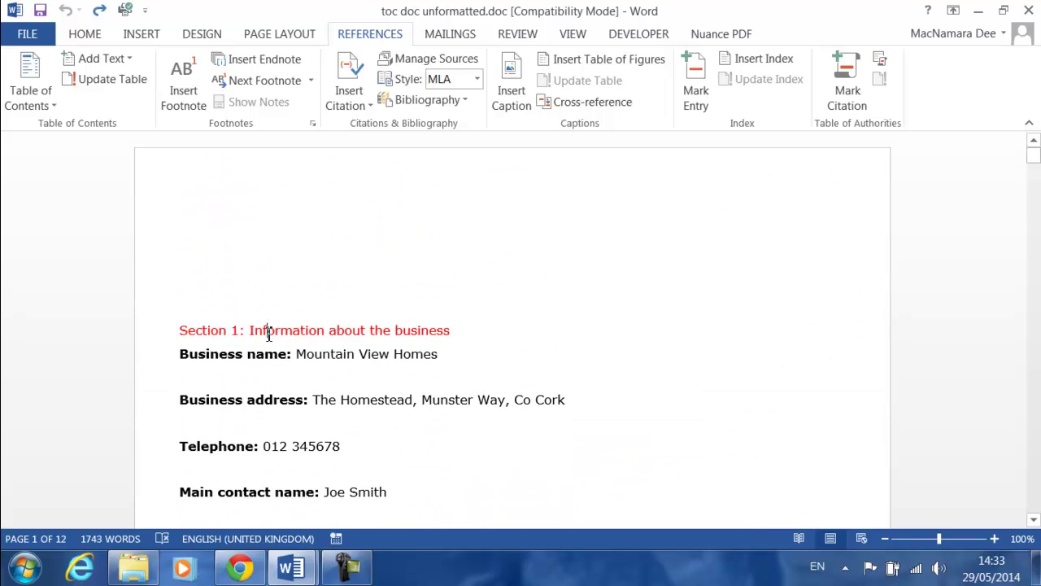
left_click(267, 331)
left_click_drag(220, 331, 420, 333)
left_click(392, 331)
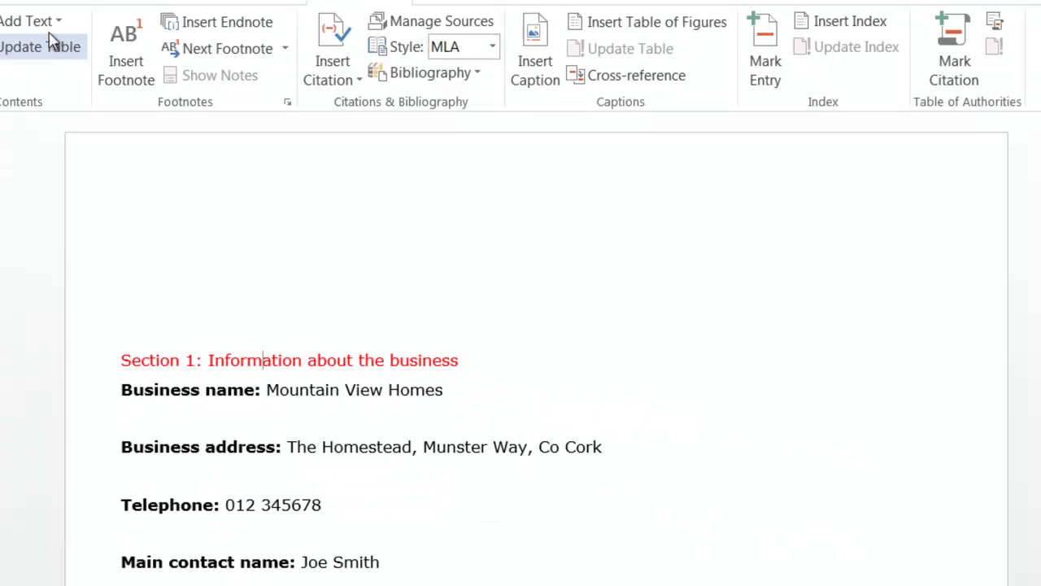
left_click(22, 38)
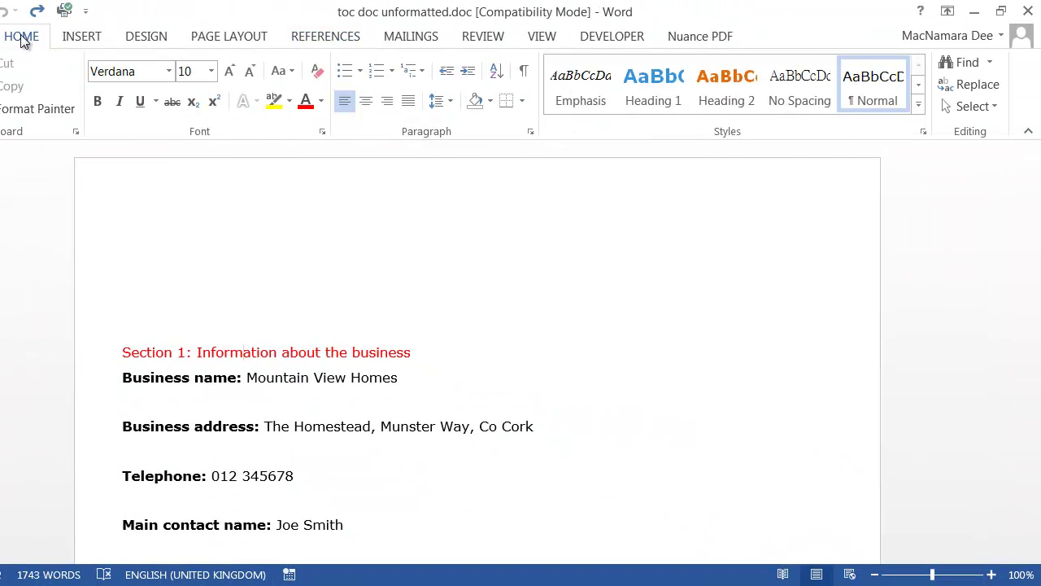
left_click(646, 83)
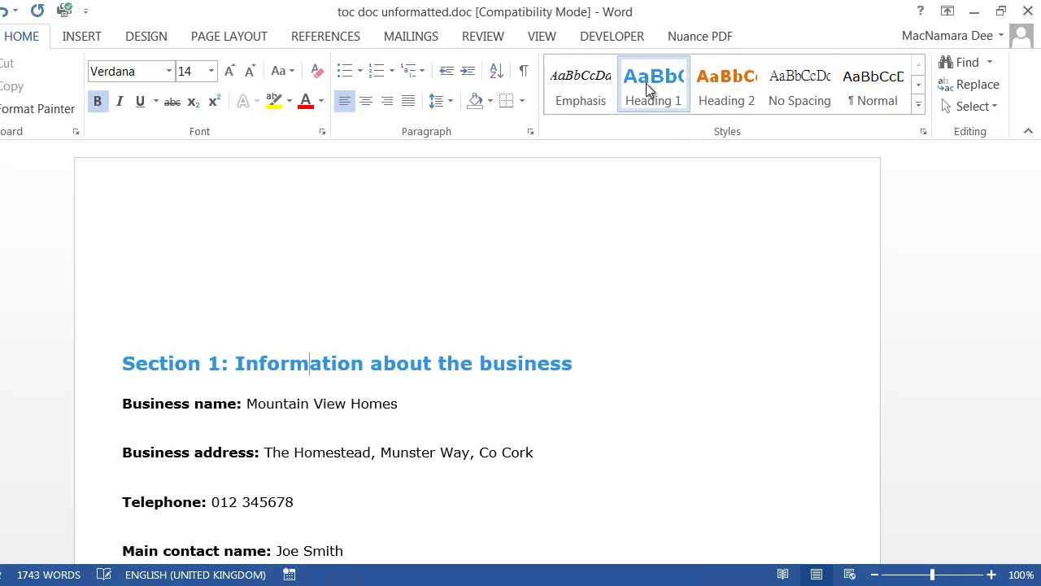
Step: Apply the Heading 1 style to the Section 2 heading
scroll(467, 309, "down", 5)
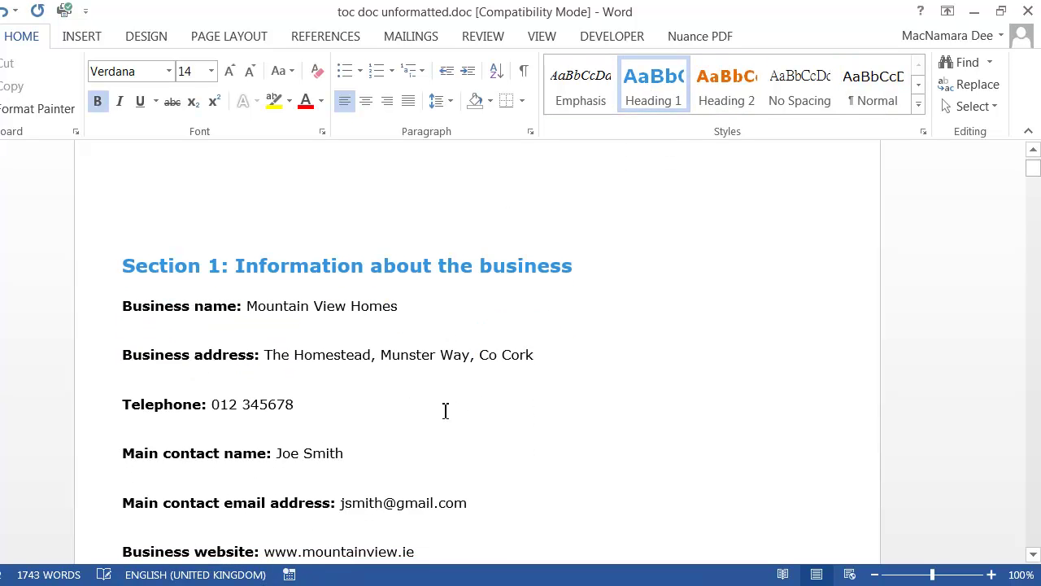
scroll(451, 410, "down", 12)
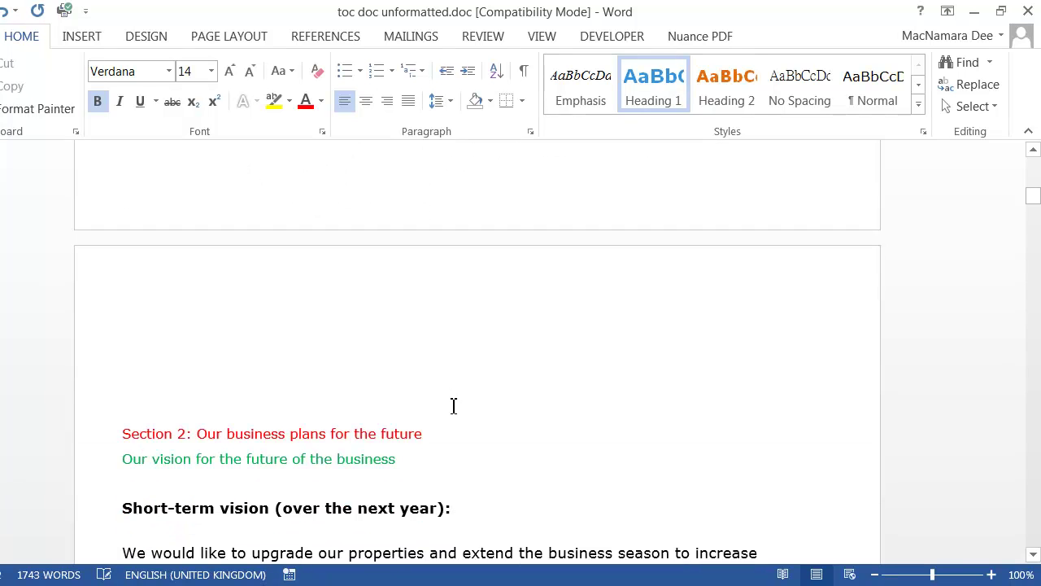
left_click(370, 430)
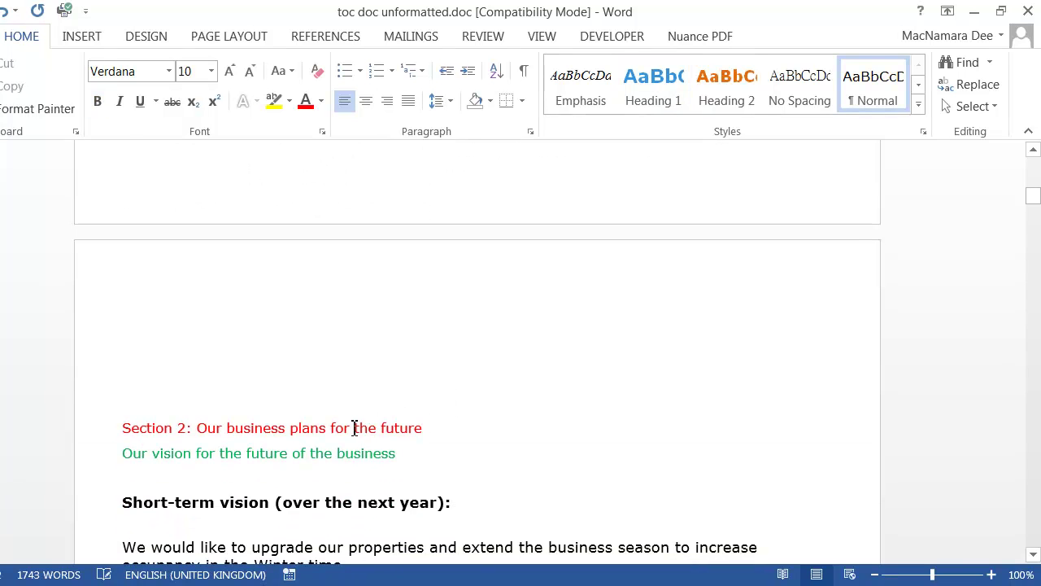
left_click(646, 87)
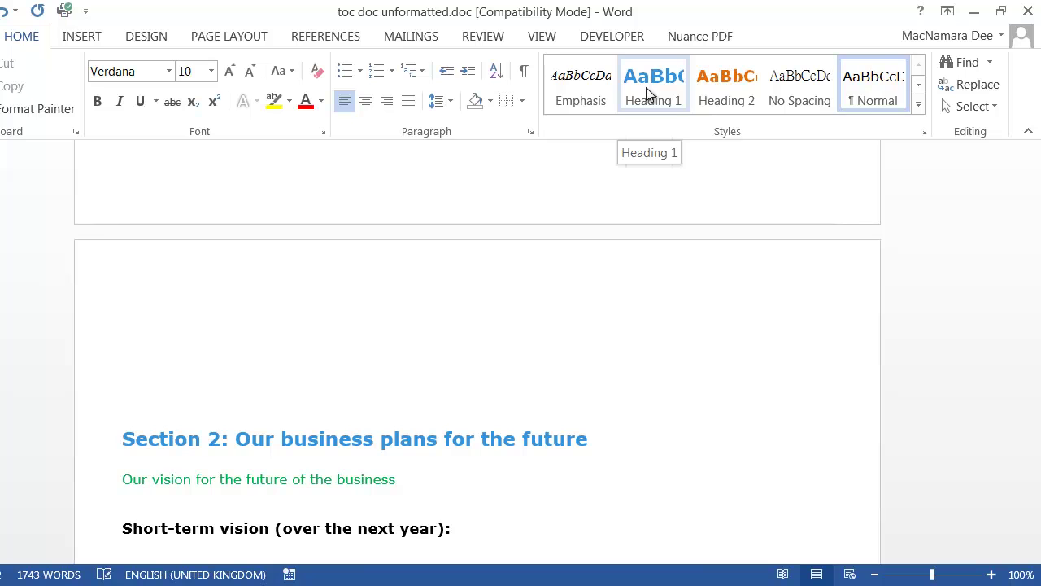
left_click(279, 484)
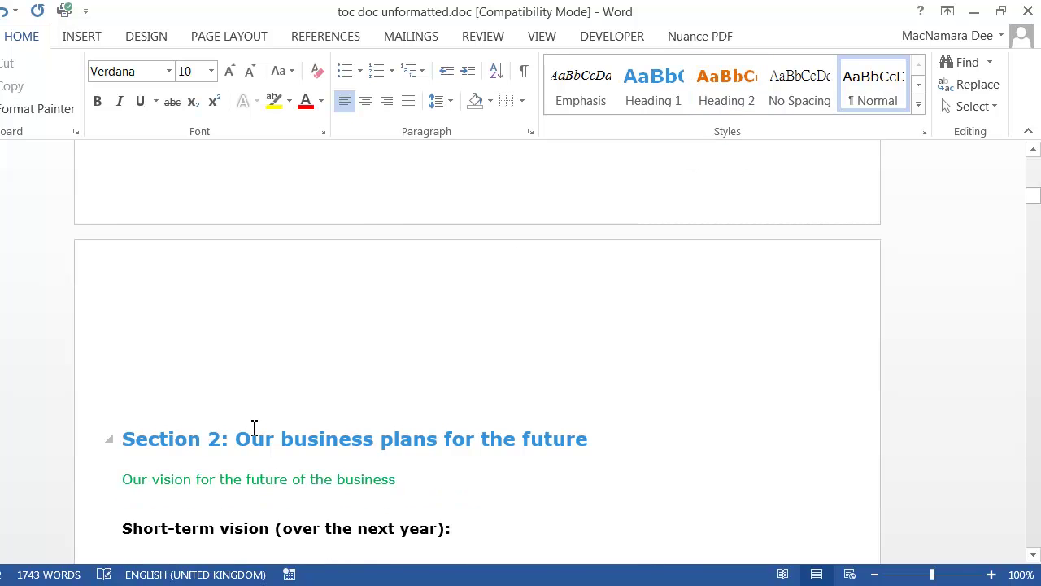
Step: Make the green vision and major plans subheadings Heading 2
left_click(722, 82)
scroll(722, 82, "down", 5)
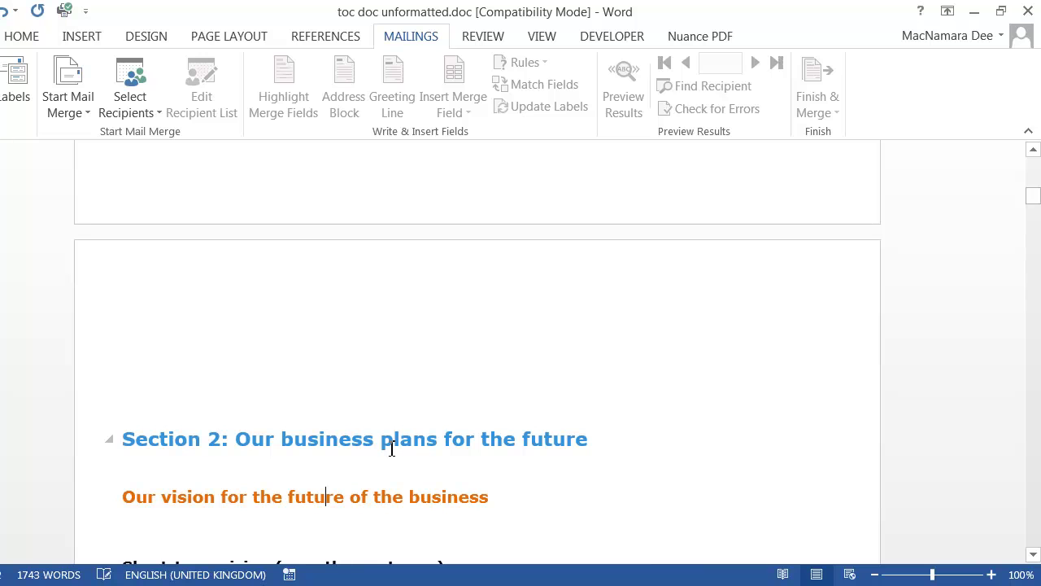
left_click(26, 37)
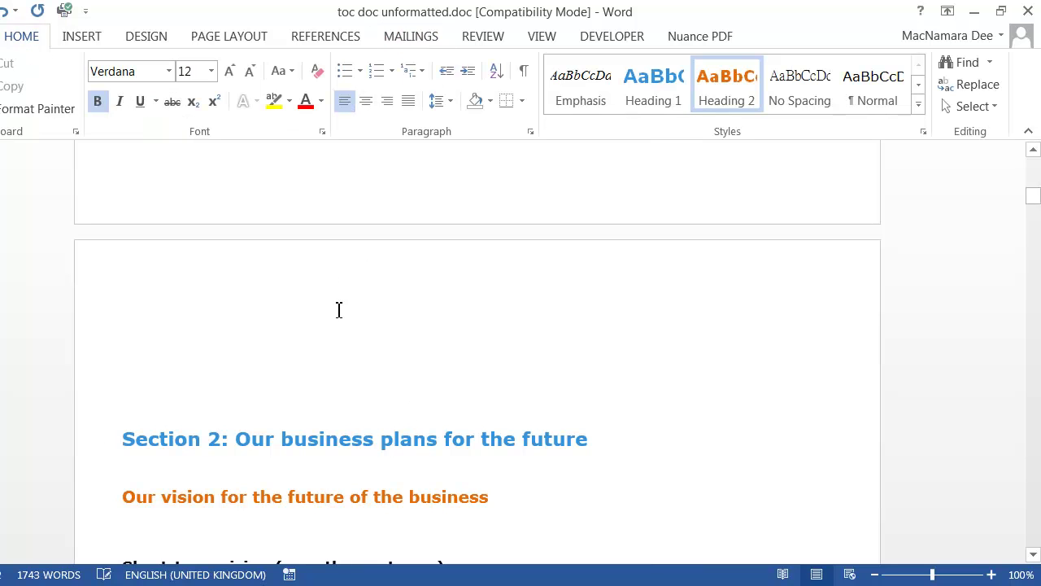
left_click(320, 451)
scroll(321, 443, "down", 7)
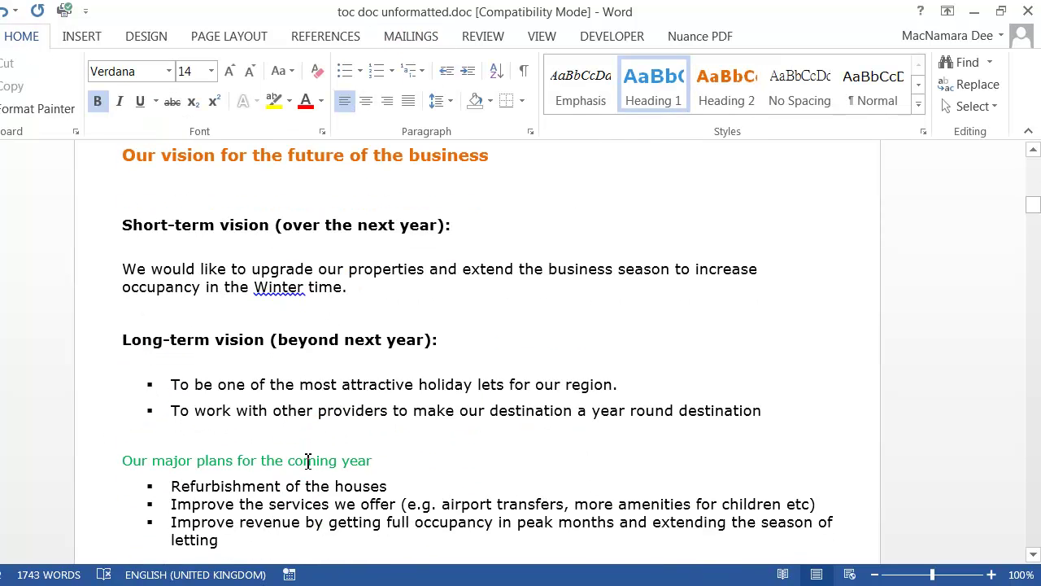
left_click(308, 460)
left_click(726, 82)
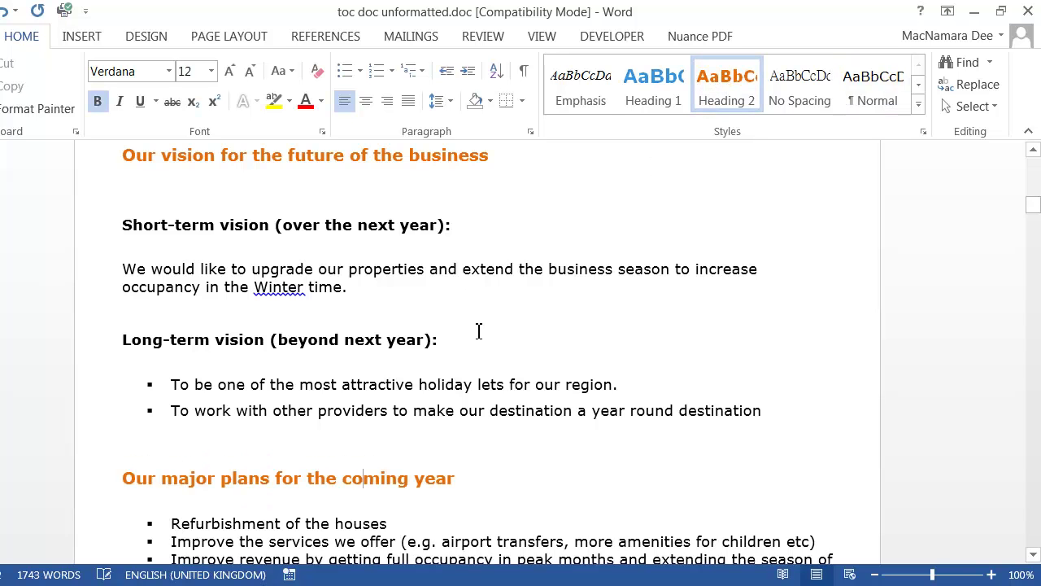
Step: Apply Heading 2 to the actual figures subheading
left_click(331, 431)
scroll(333, 432, "down", 12)
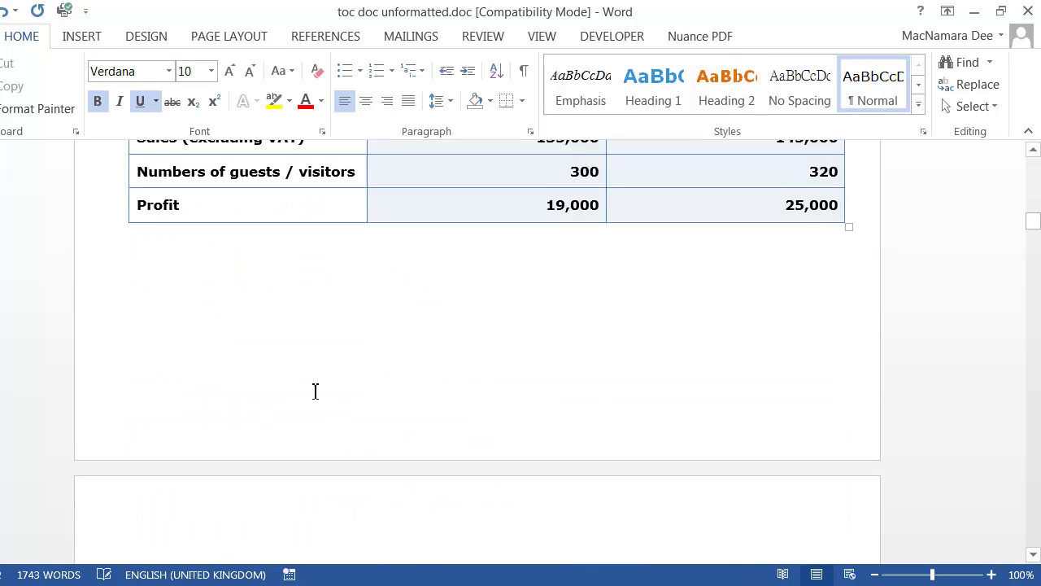
scroll(315, 391, "up", 3)
left_click(277, 184)
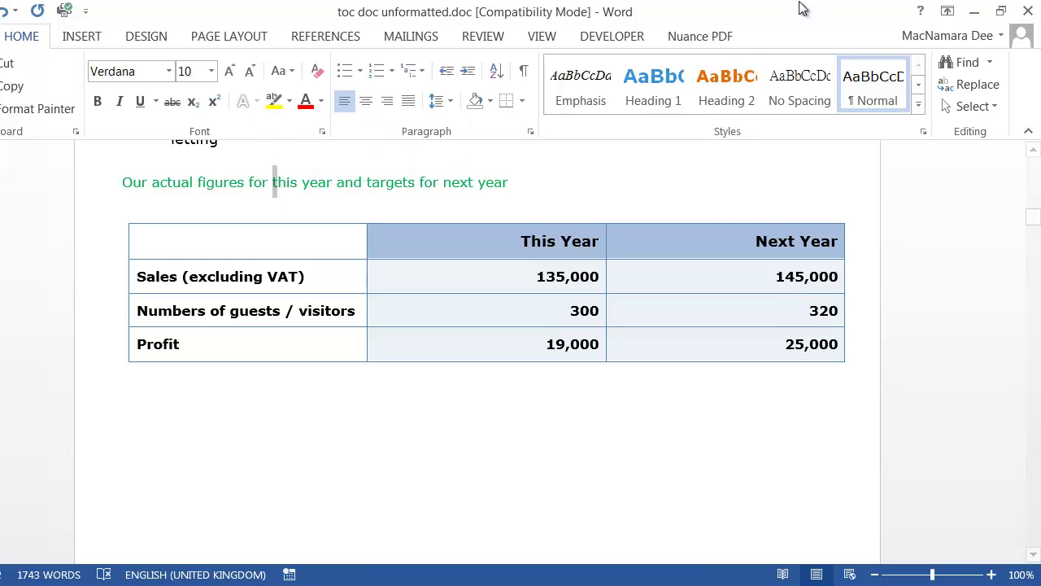
left_click(732, 89)
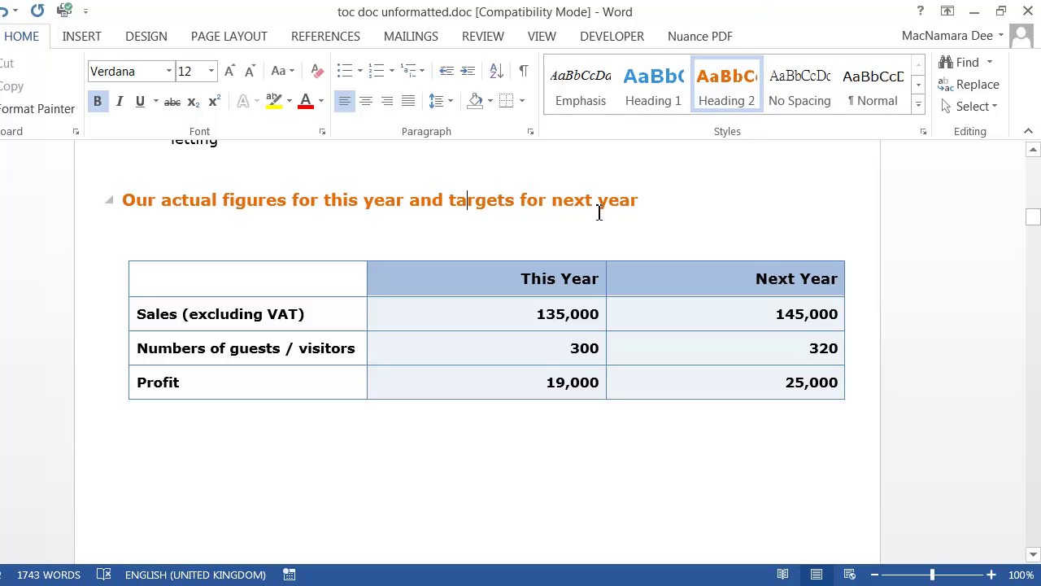
Step: Make the Section 3 line a Heading 1 heading with Ctrl+Alt+1
key("Down")
key("Down")
key("Down")
key("Down")
key("Down")
key("Down")
key("Down")
key("Down")
key("Down")
key("Down")
key("Down")
key("Down")
key("Down")
key("Down")
key("Down")
key("Down")
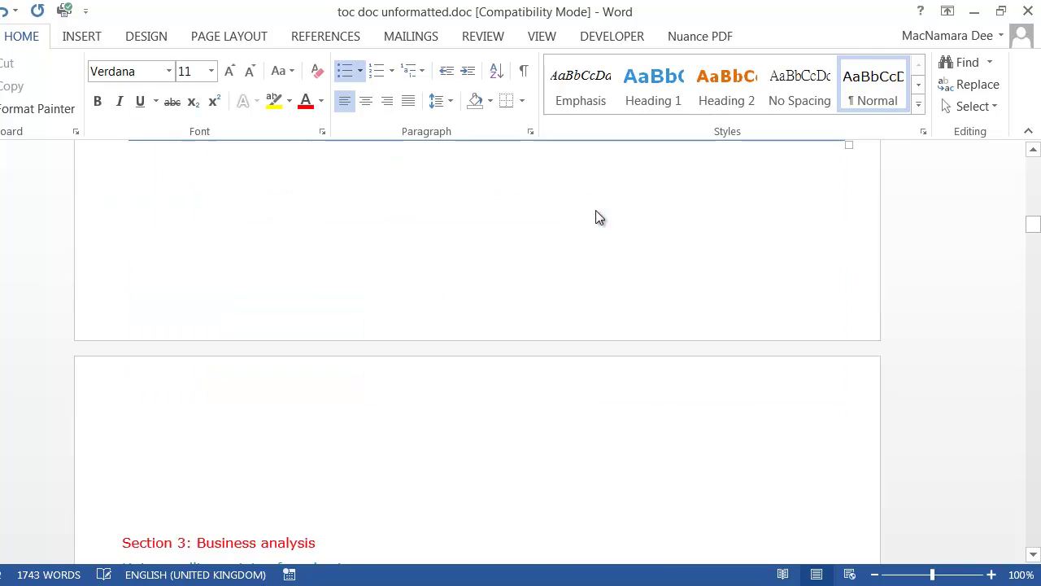
key("Up")
key("Up")
key("Up")
key("Up")
key("Up")
key("Up")
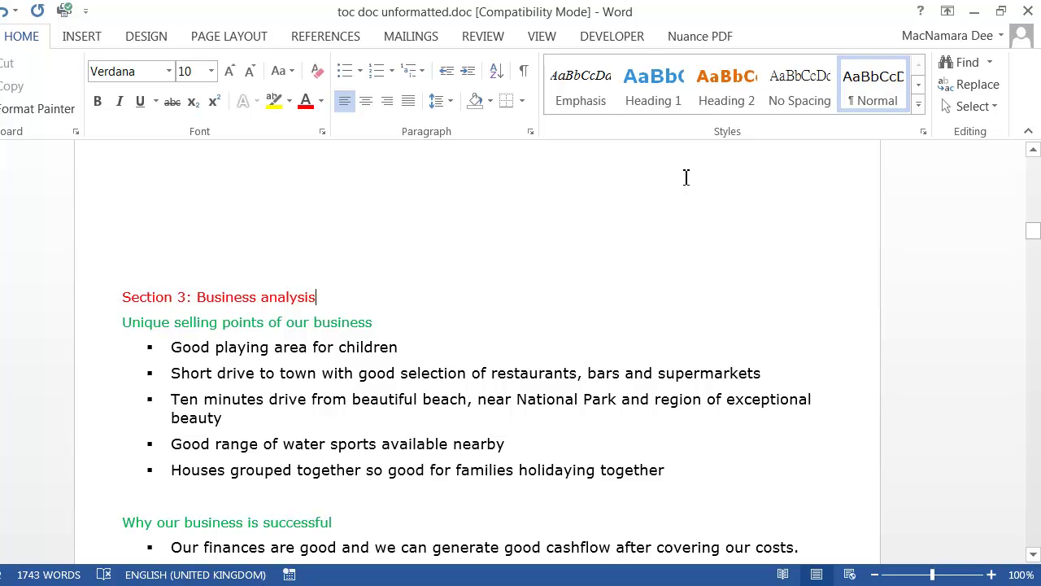
key("ctrl+alt+1")
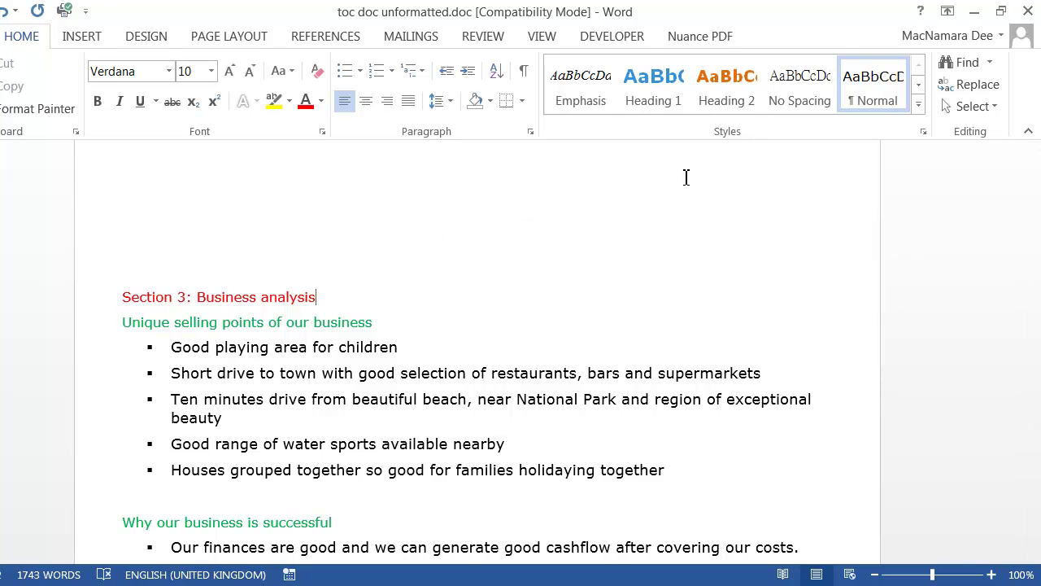
key("ctrl+alt+1")
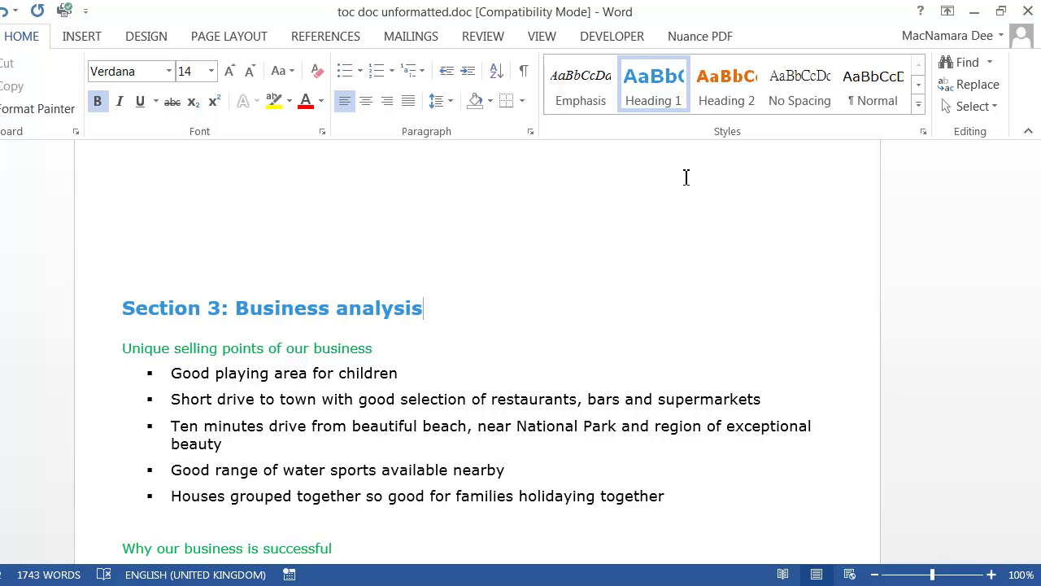
Step: Apply Heading 2 to the selling points, 'Why our business is successful' and 'Internal weaknesses' lines
left_click(241, 349)
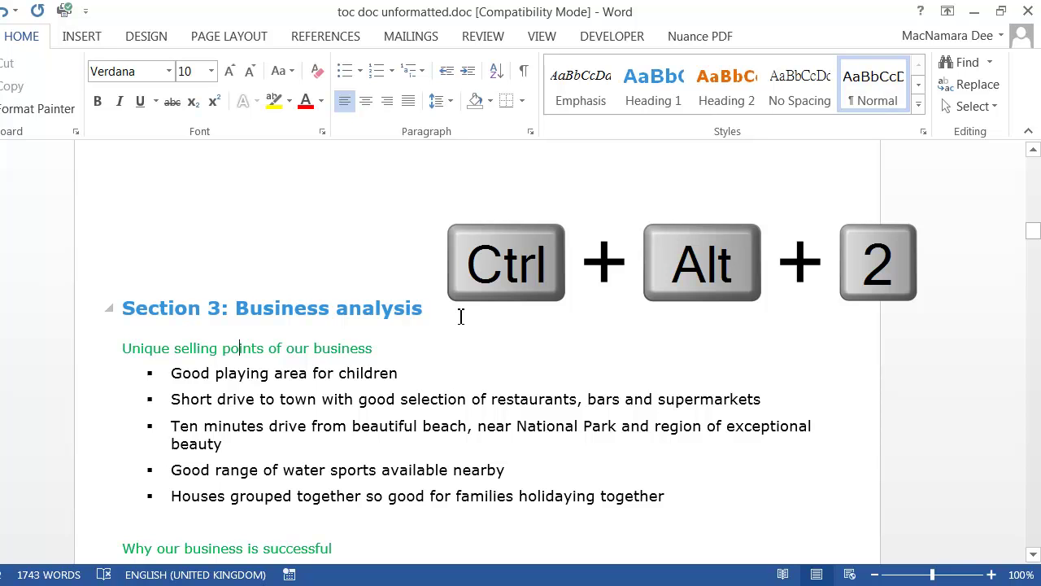
key("ctrl+alt+2")
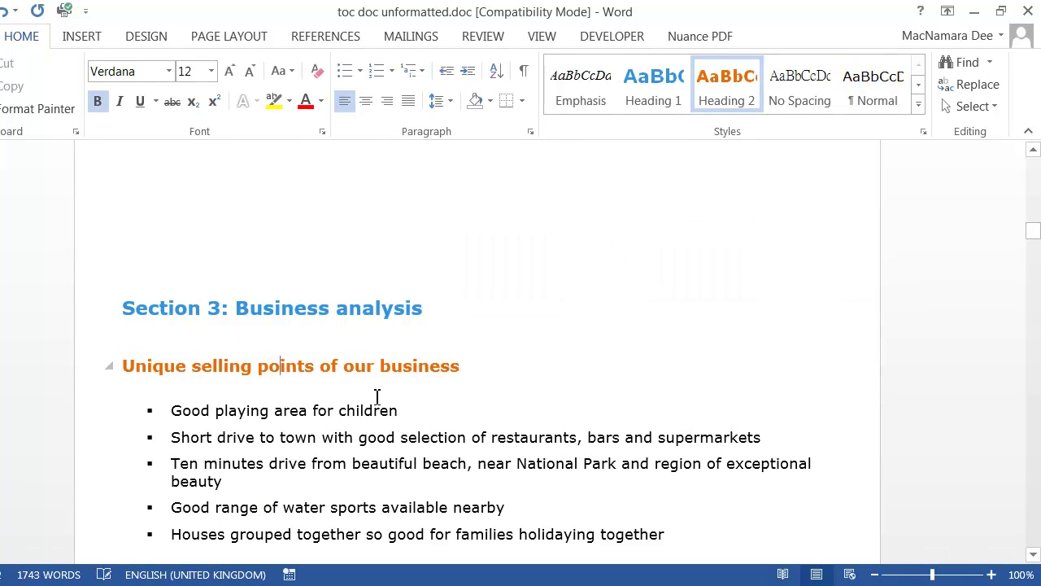
key("Down")
key("Down")
key("Down")
key("Down")
key("Down")
key("Down")
key("Down")
key("Down")
key("Down")
key("Down")
key("Down")
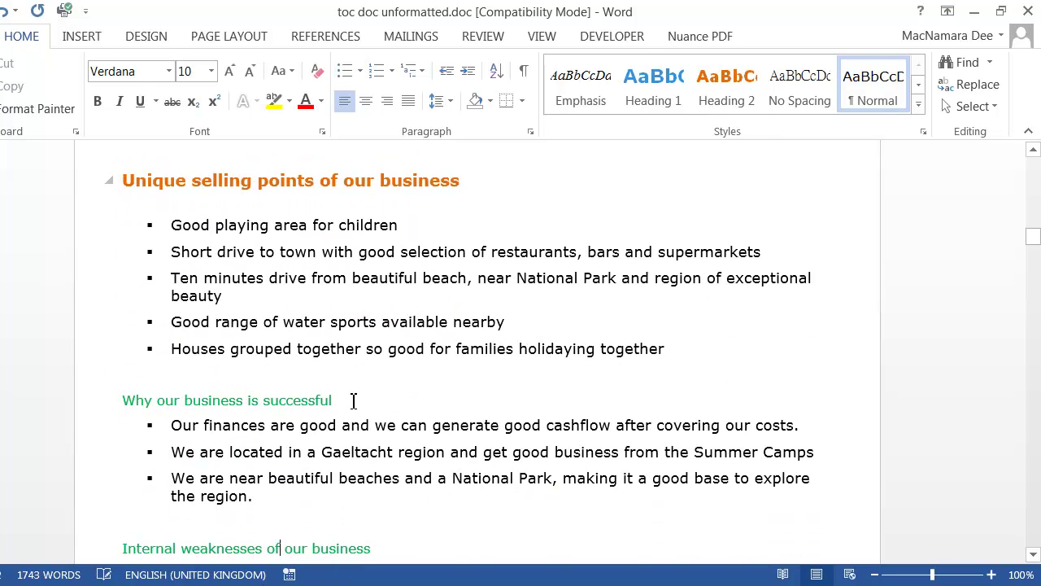
key("Up")
key("ctrl+alt+2")
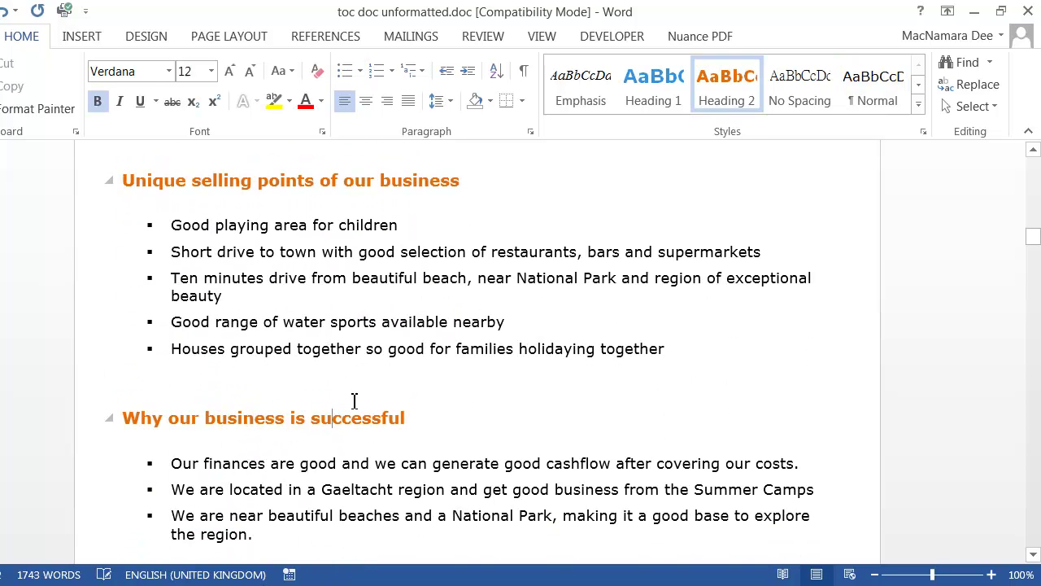
key("Down")
key("Down")
key("Down")
key("Down")
key("Down")
key("Down")
key("Down")
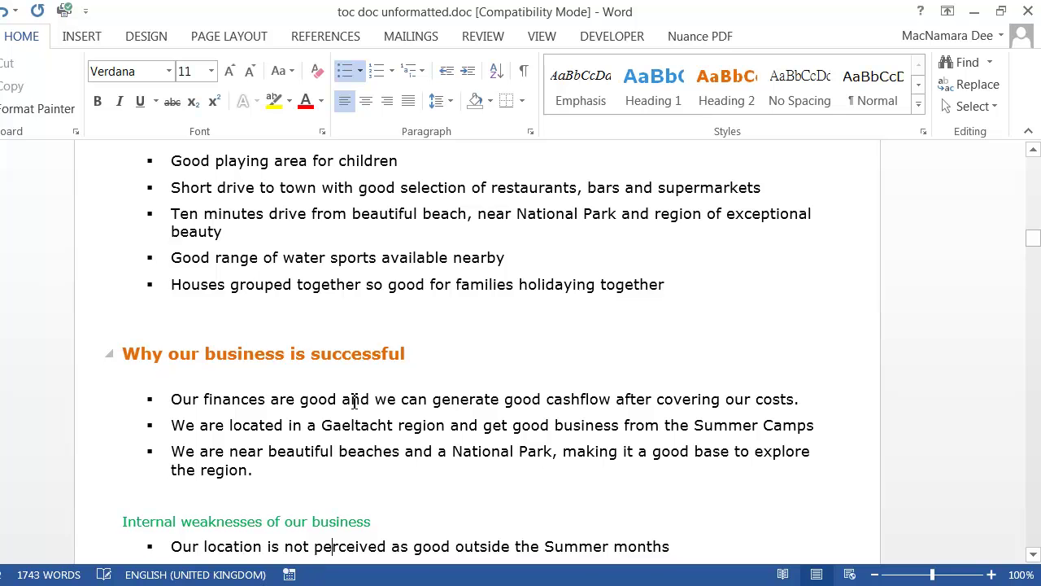
key("Up")
key("ctrl+alt+2")
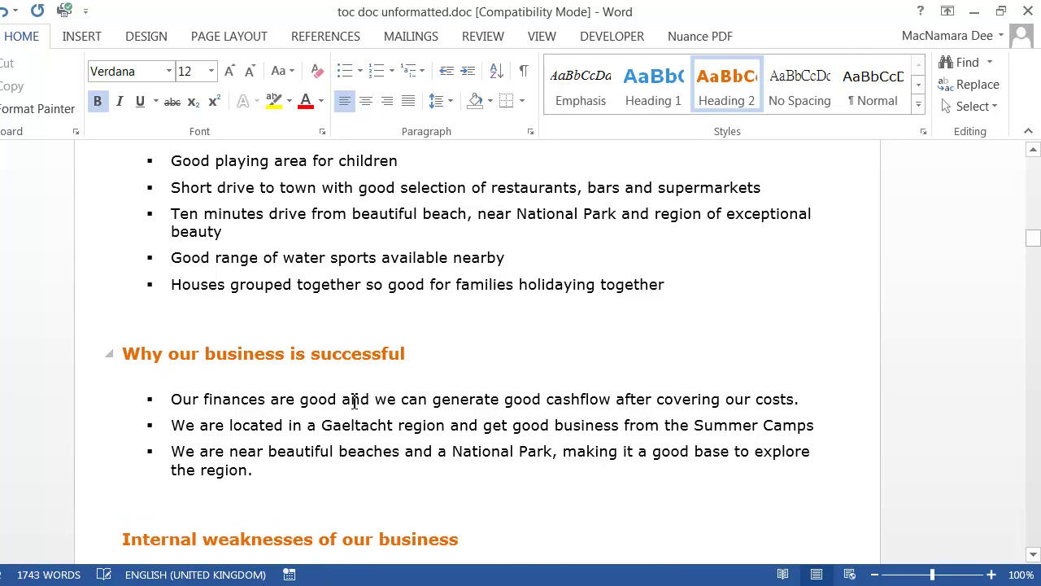
key("Down")
Step: Apply Heading 2 to the 'External opportunities' and 'External threats' lines
scroll(354, 403, "down", 5)
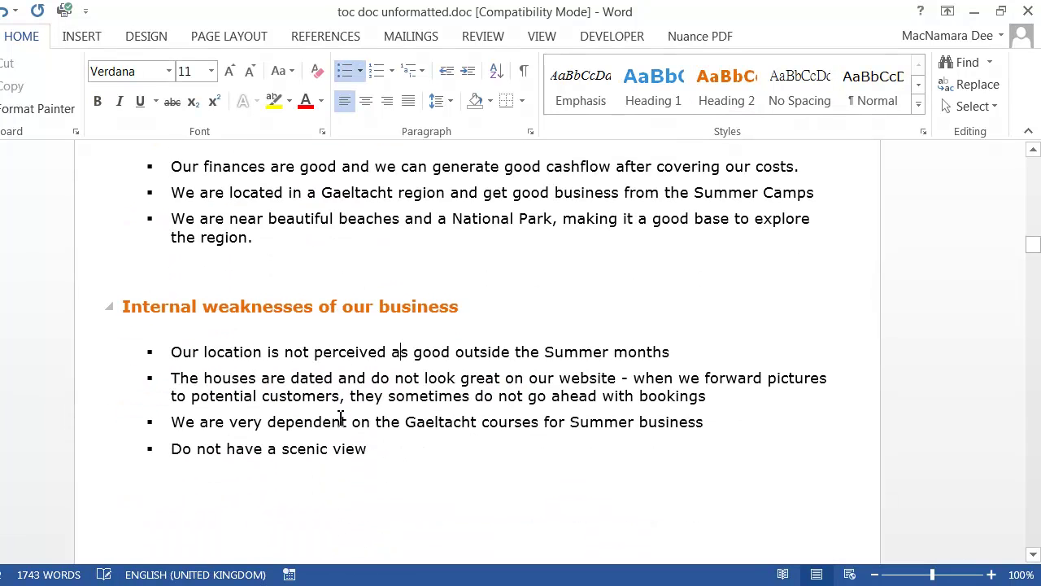
scroll(341, 418, "down", 12)
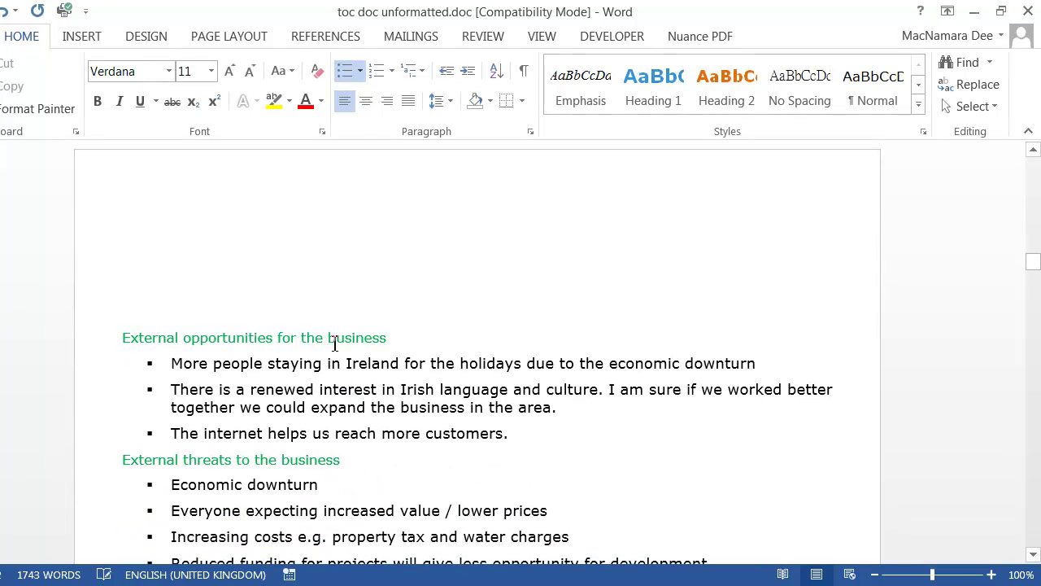
left_click(331, 341)
key("ctrl+alt+2")
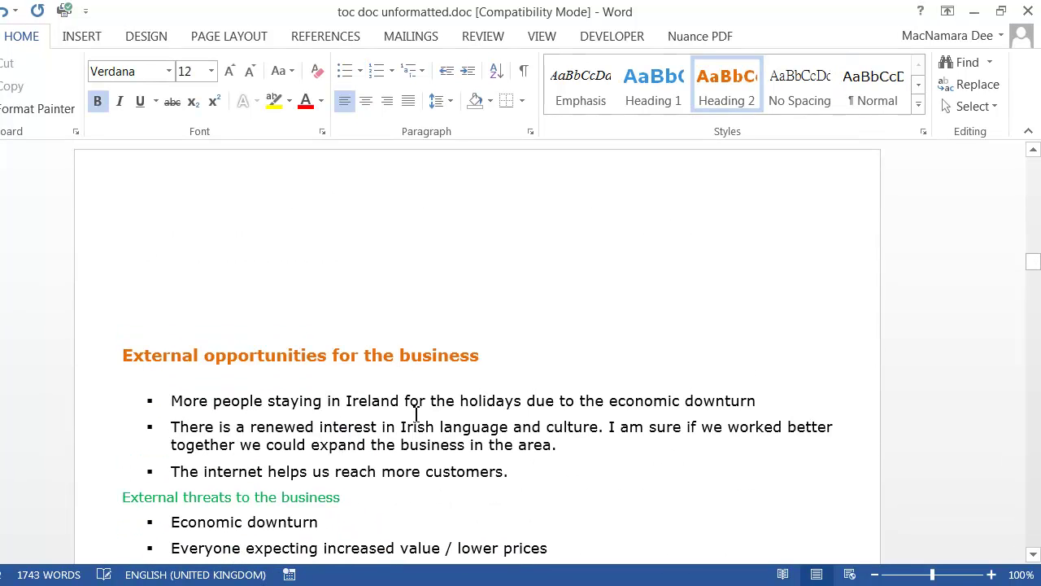
left_click(285, 495)
key("ctrl+alt+2")
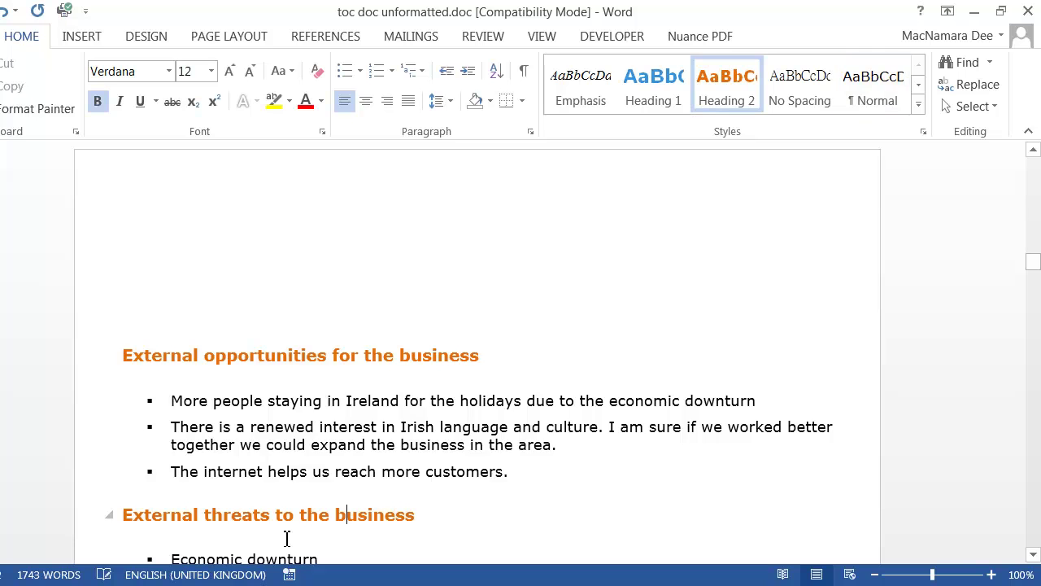
Step: Switch to the 'toc doc formatted.doc' window
scroll(293, 489, "down", 6)
scroll(302, 442, "down", 10)
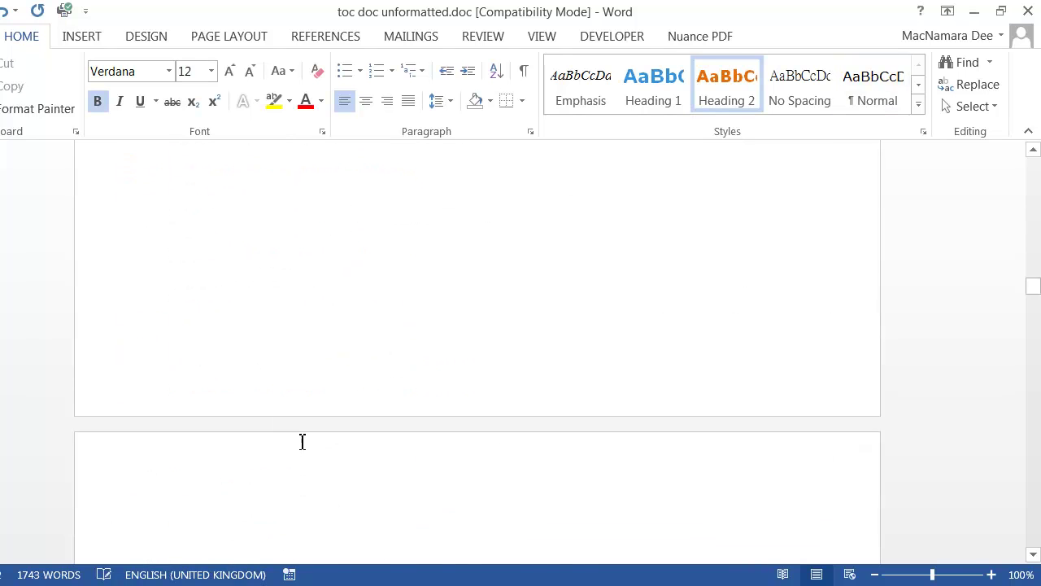
key("alt+Tab")
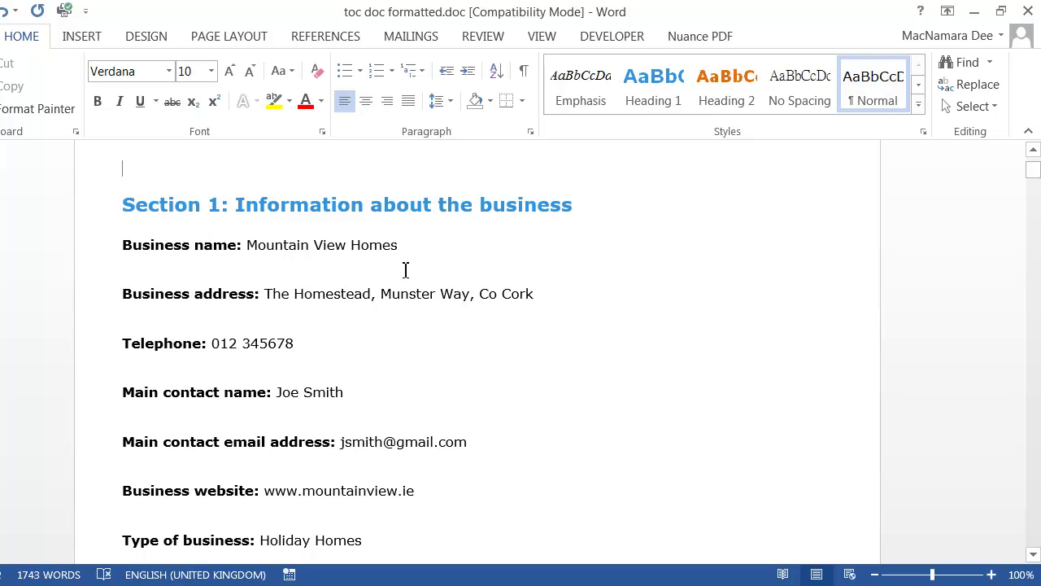
left_click(232, 202)
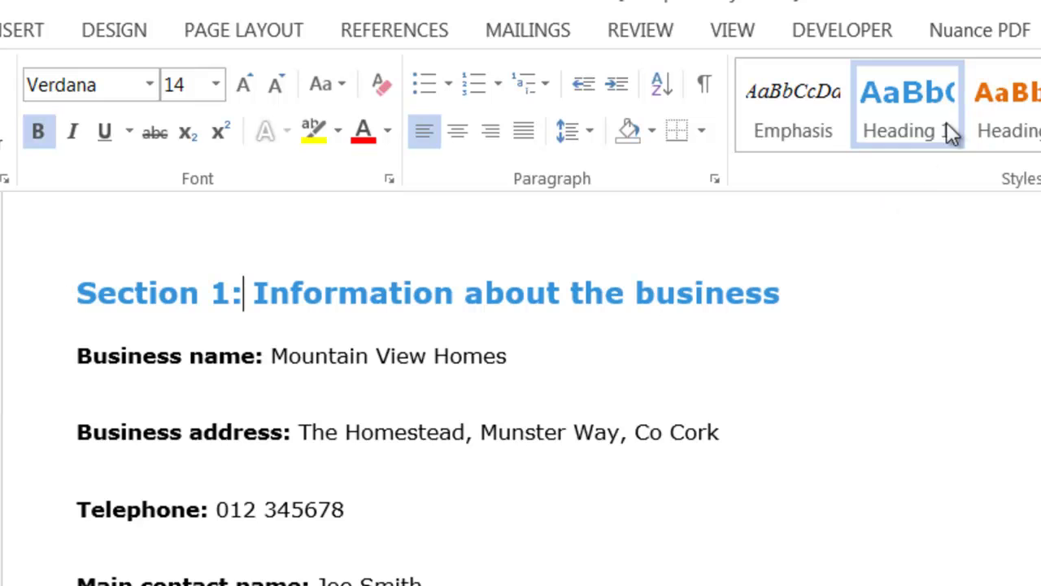
Step: Modify the Heading 1 style to black, centred, 16 pt text
right_click(912, 106)
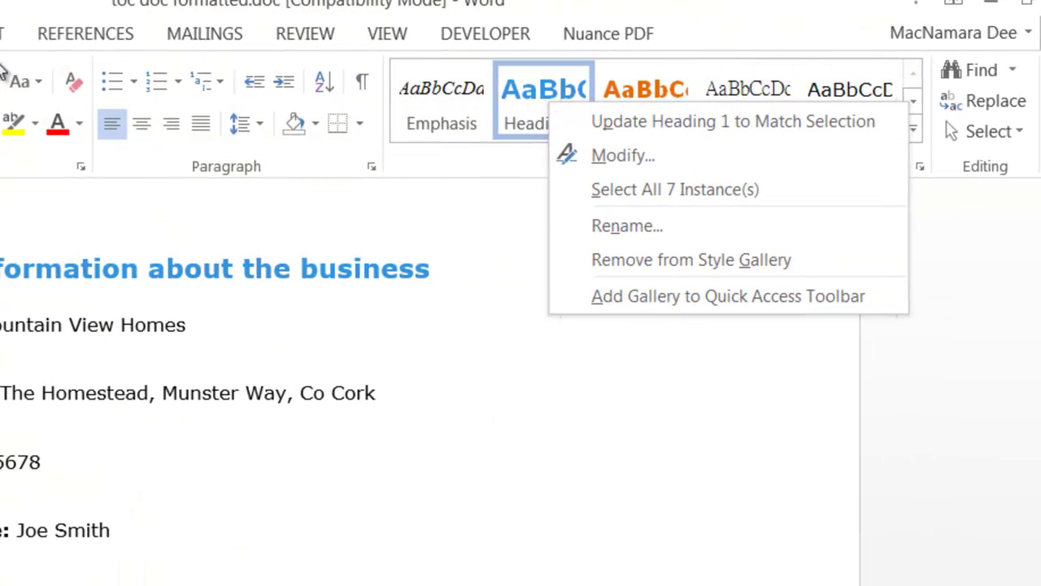
left_click(684, 159)
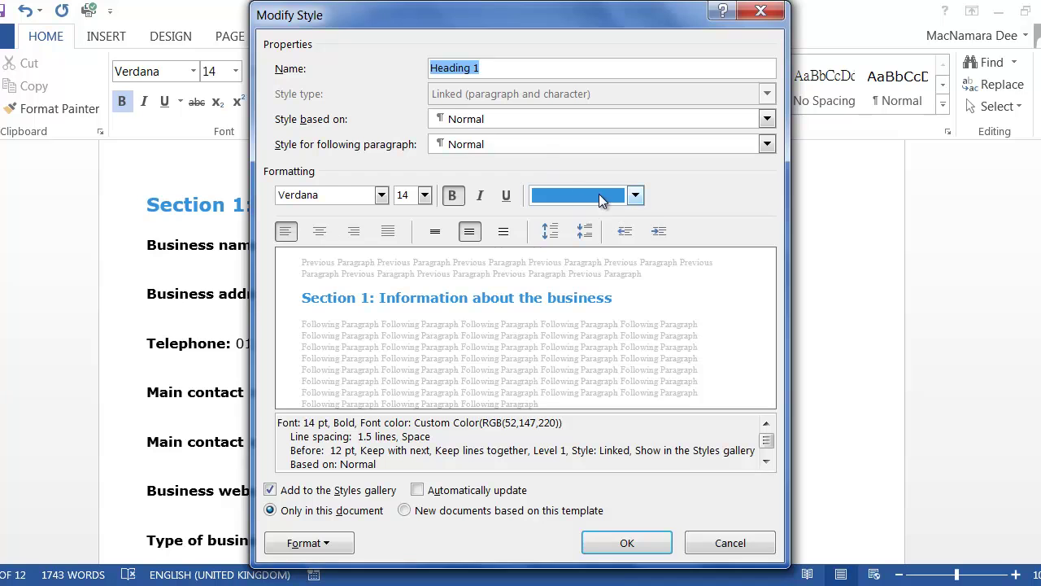
left_click(636, 196)
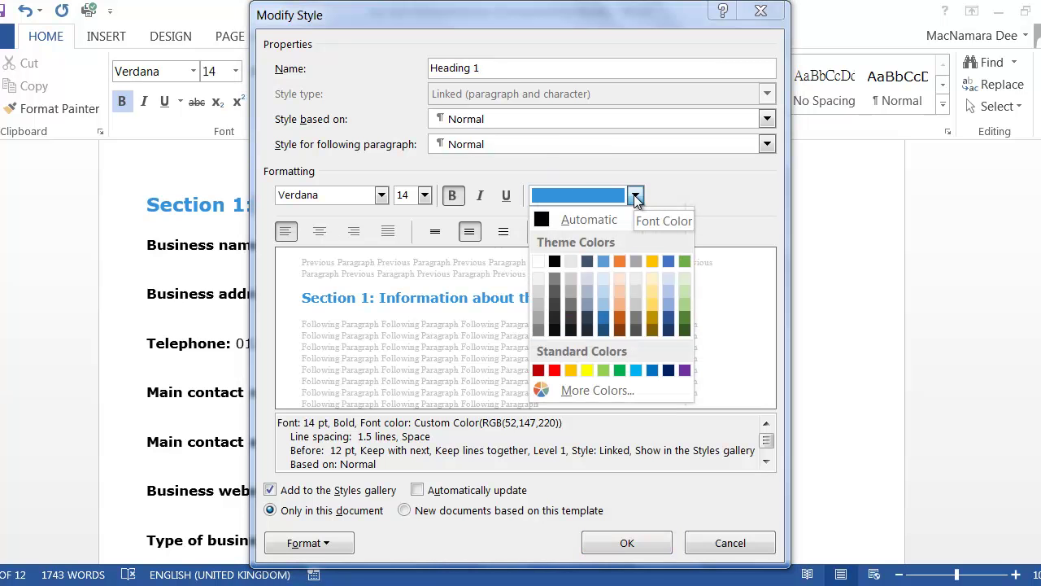
left_click(555, 260)
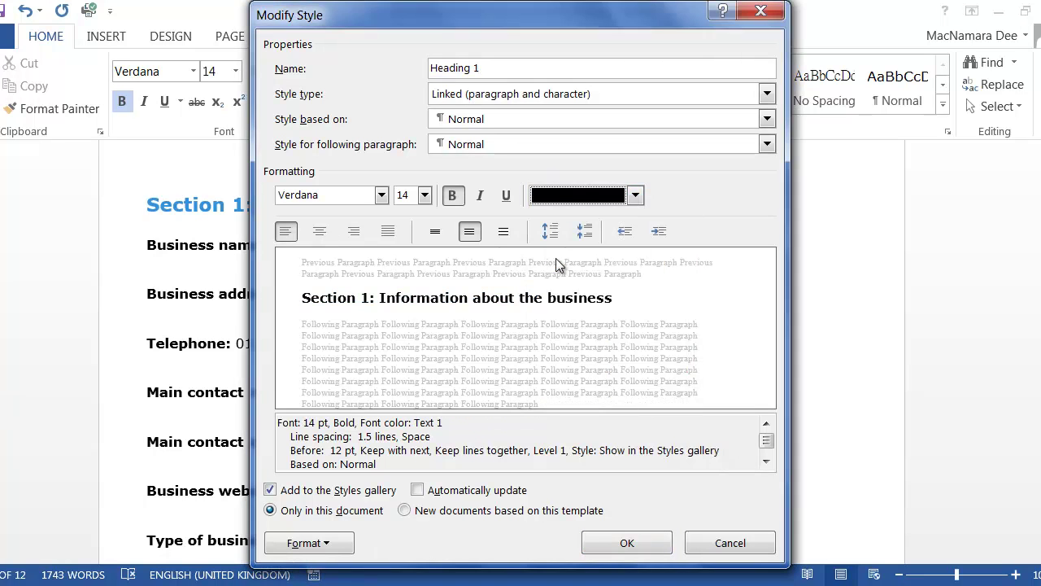
left_click(321, 232)
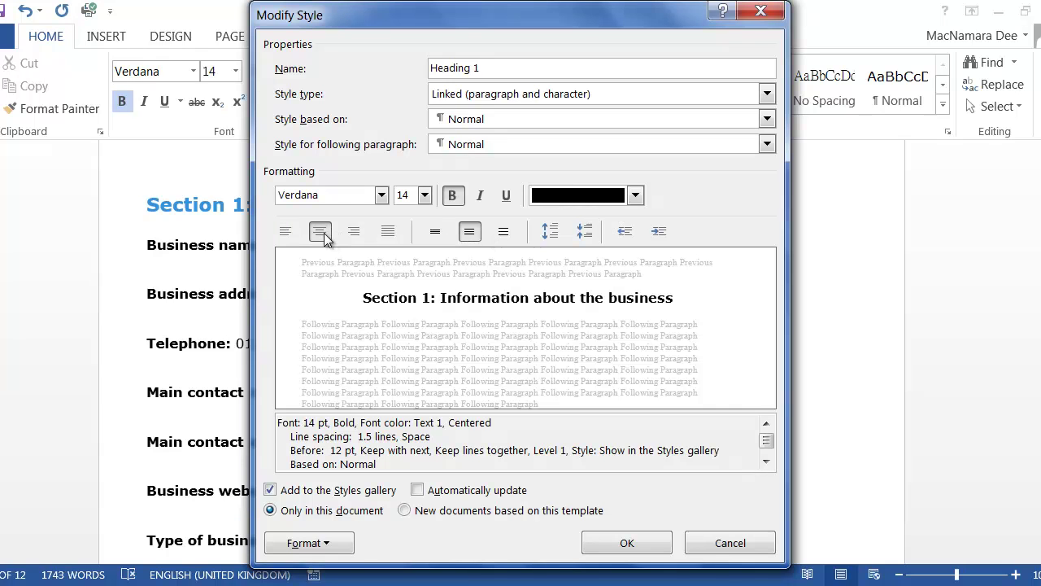
left_click(424, 196)
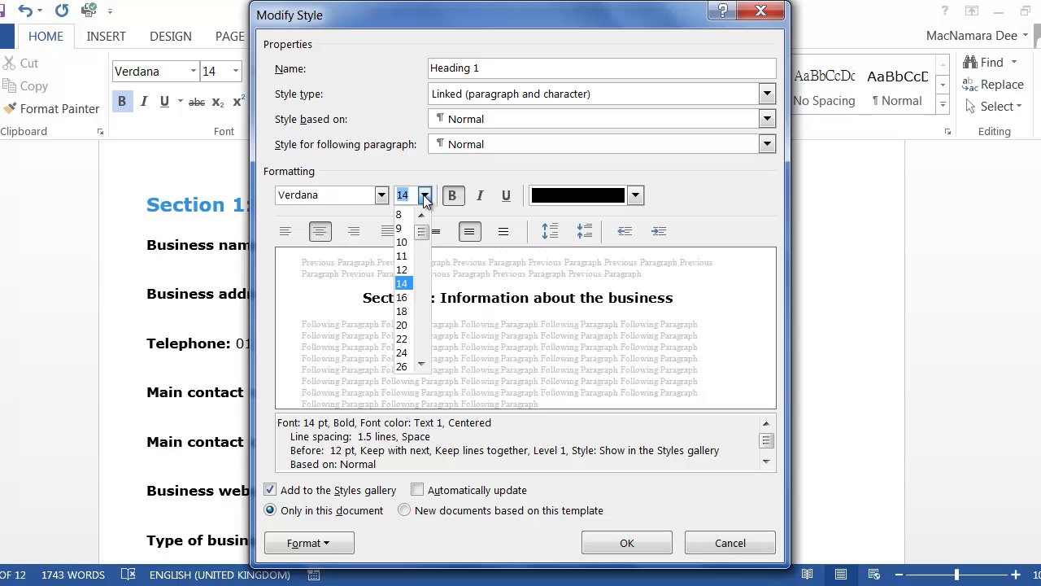
left_click(411, 312)
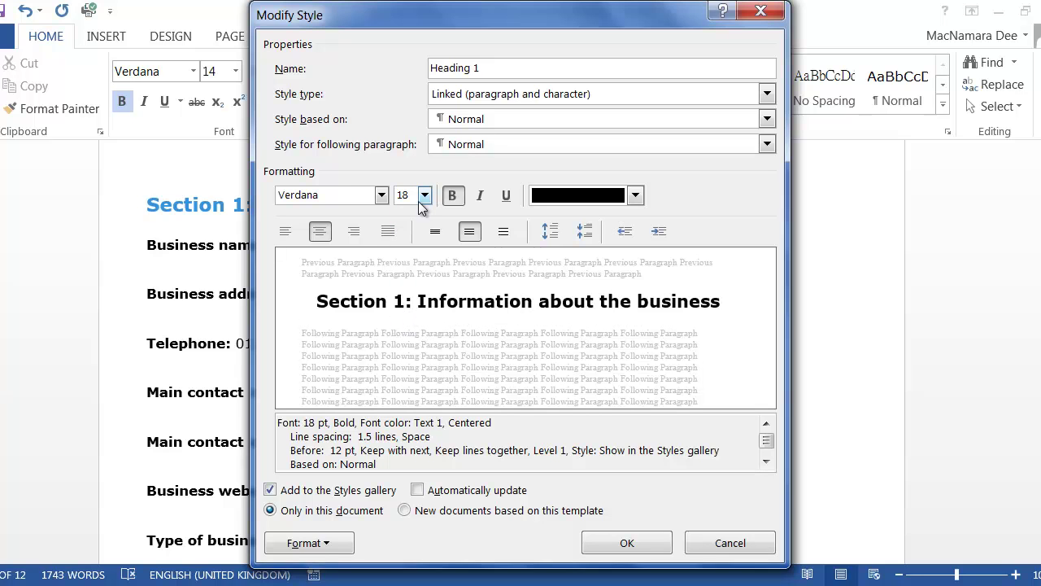
left_click(423, 199)
left_click(409, 299)
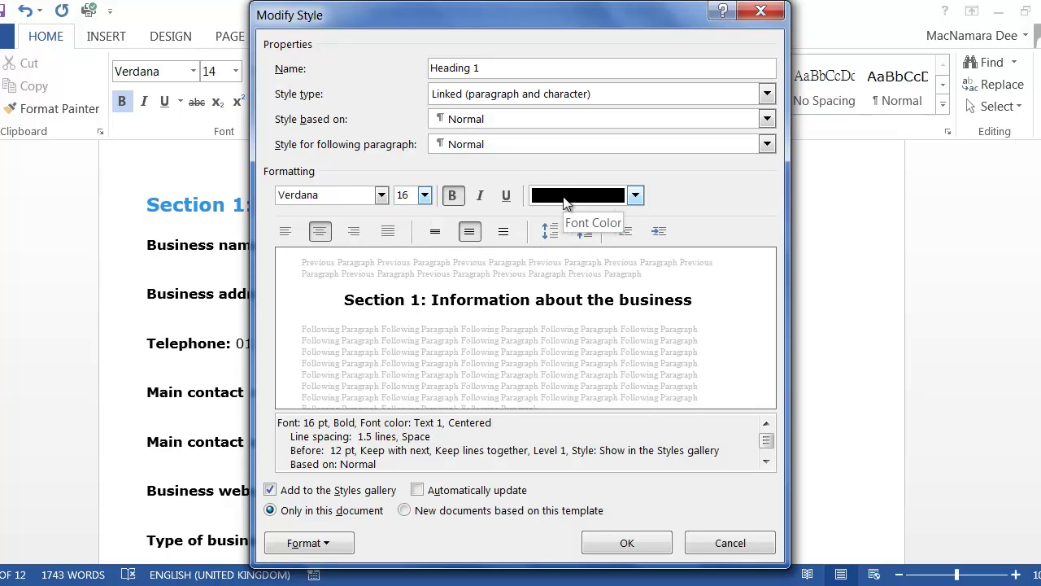
left_click(624, 543)
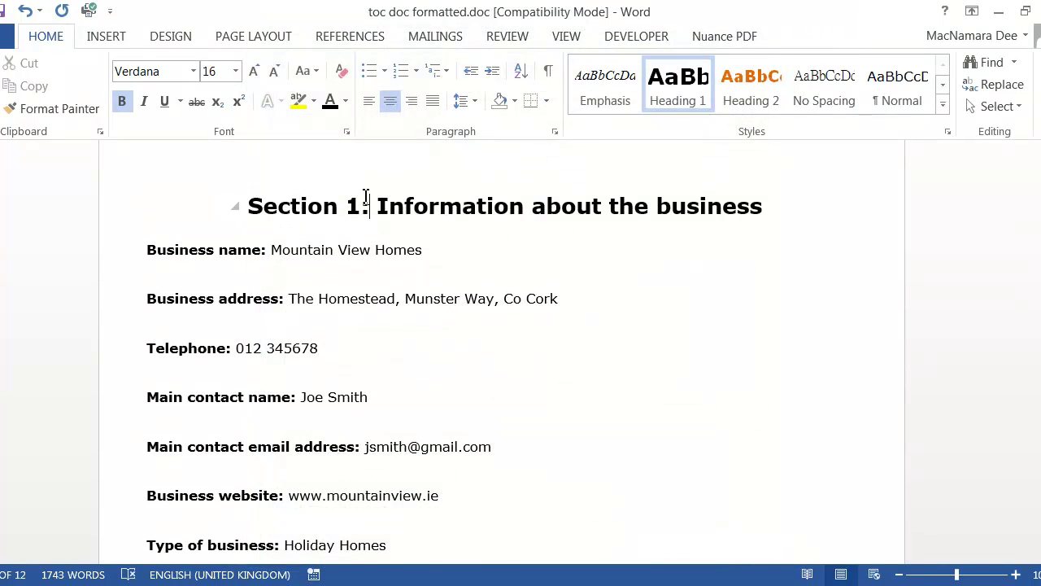
scroll(479, 213, "down", 15)
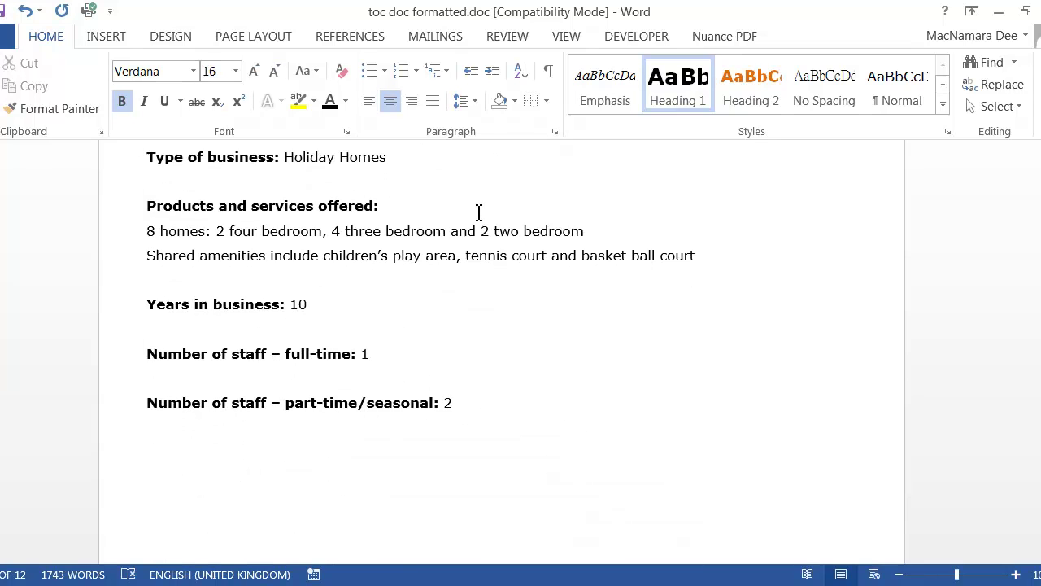
scroll(479, 213, "down", 5)
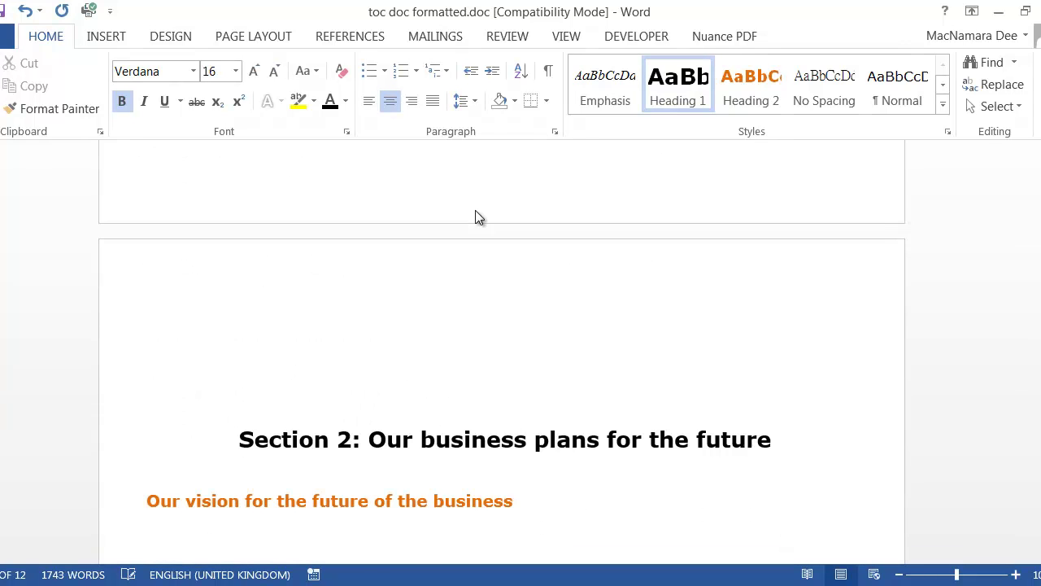
left_click(454, 428)
scroll(461, 427, "down", 8)
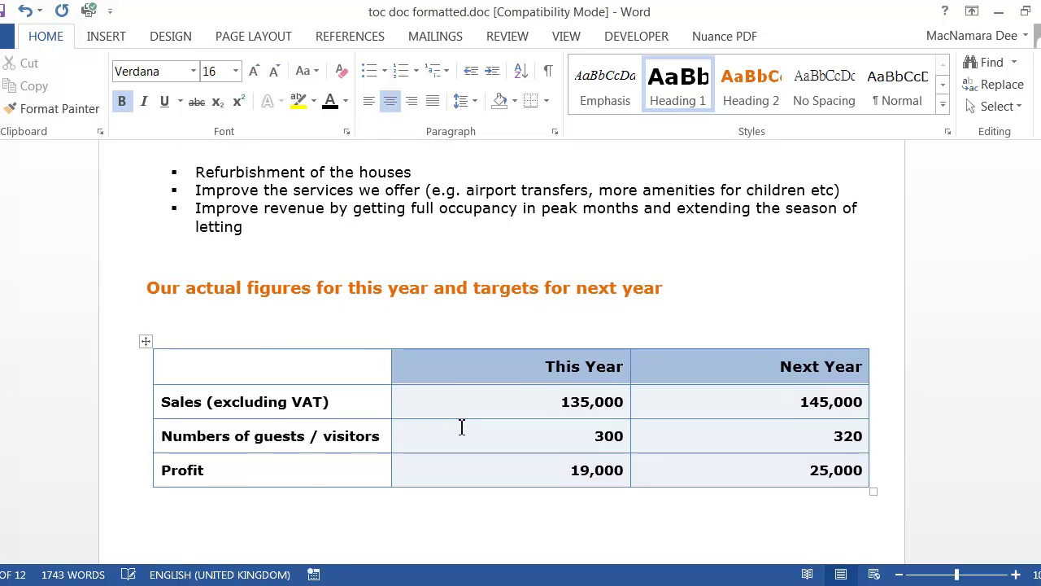
scroll(461, 427, "up", 10)
scroll(462, 426, "up", 10)
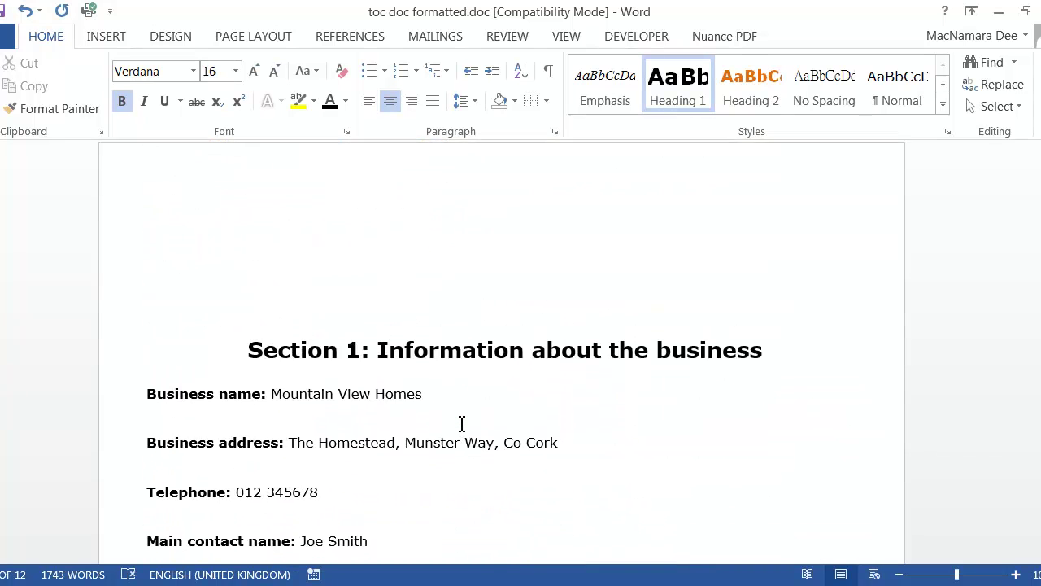
scroll(462, 424, "down", 3)
scroll(461, 424, "down", 10)
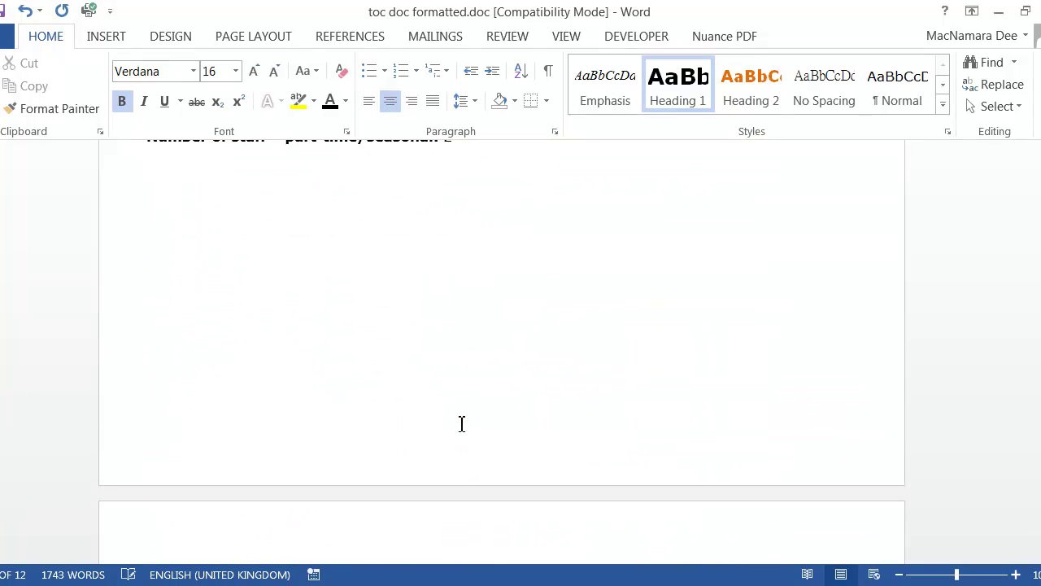
left_click(397, 404)
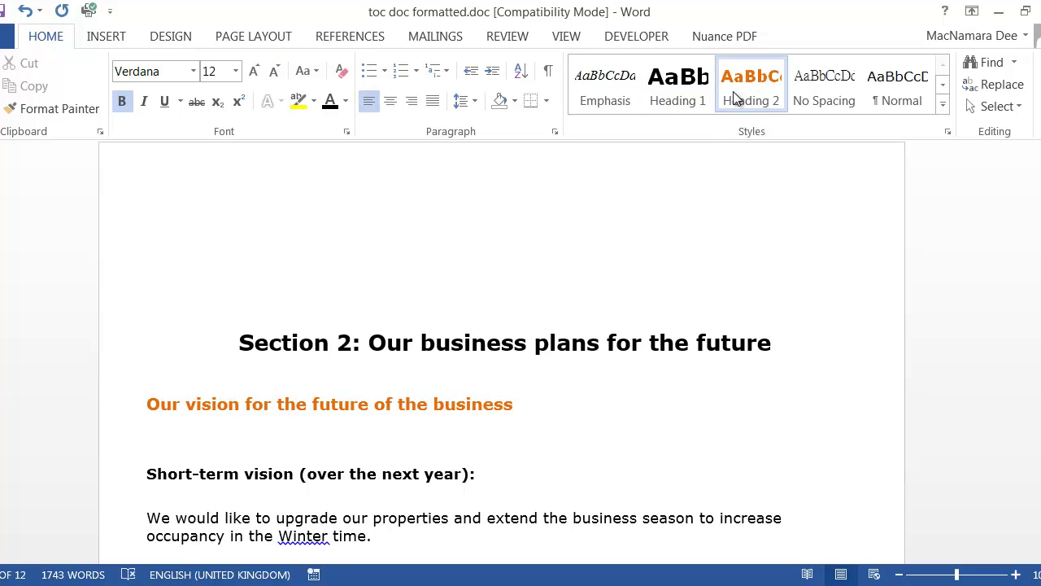
left_click(484, 404)
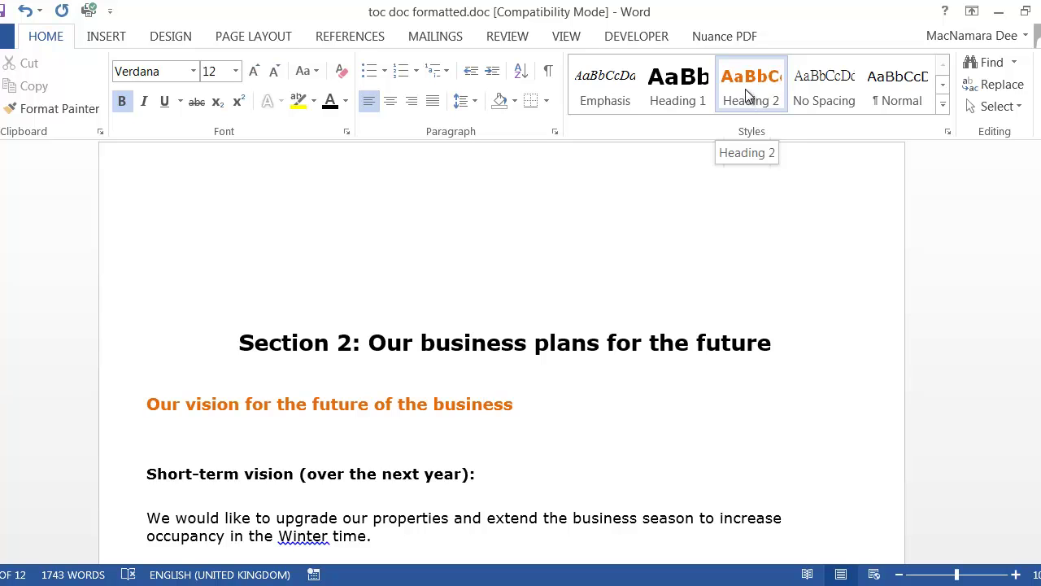
Step: Modify the Heading 2 style to make its text black and underlined
right_click(747, 89)
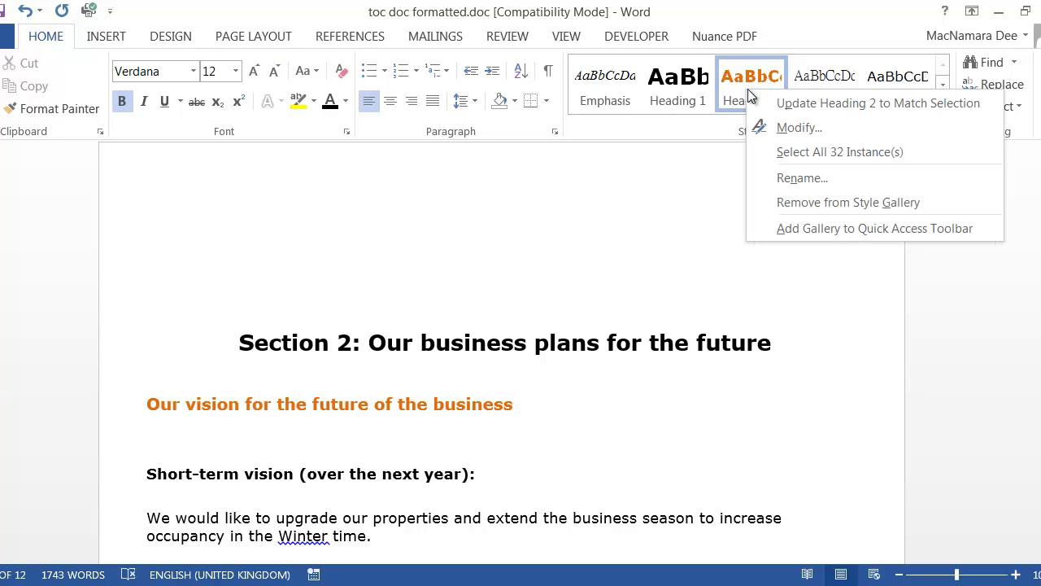
left_click(798, 127)
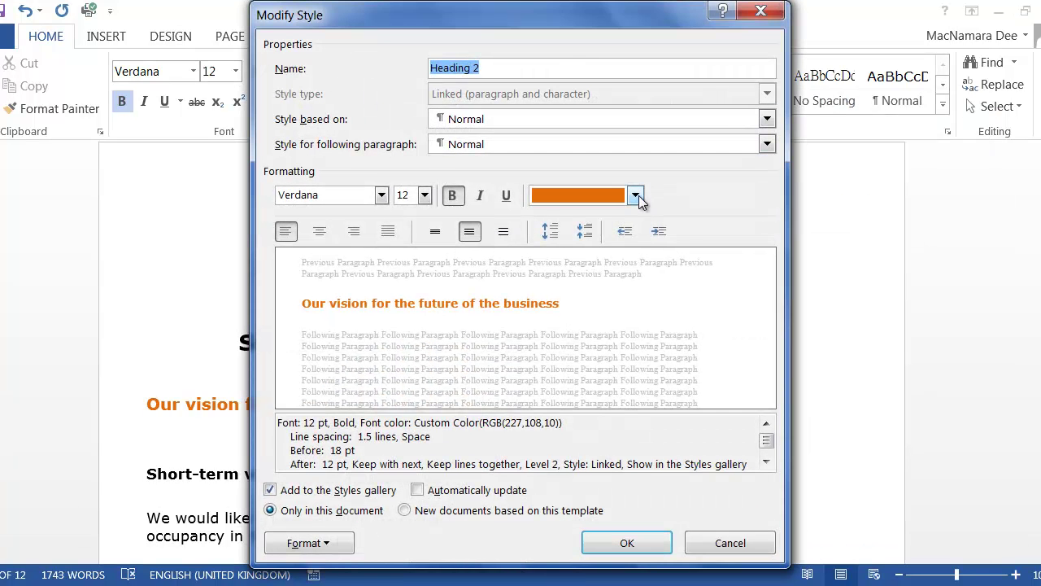
left_click(636, 197)
left_click(555, 262)
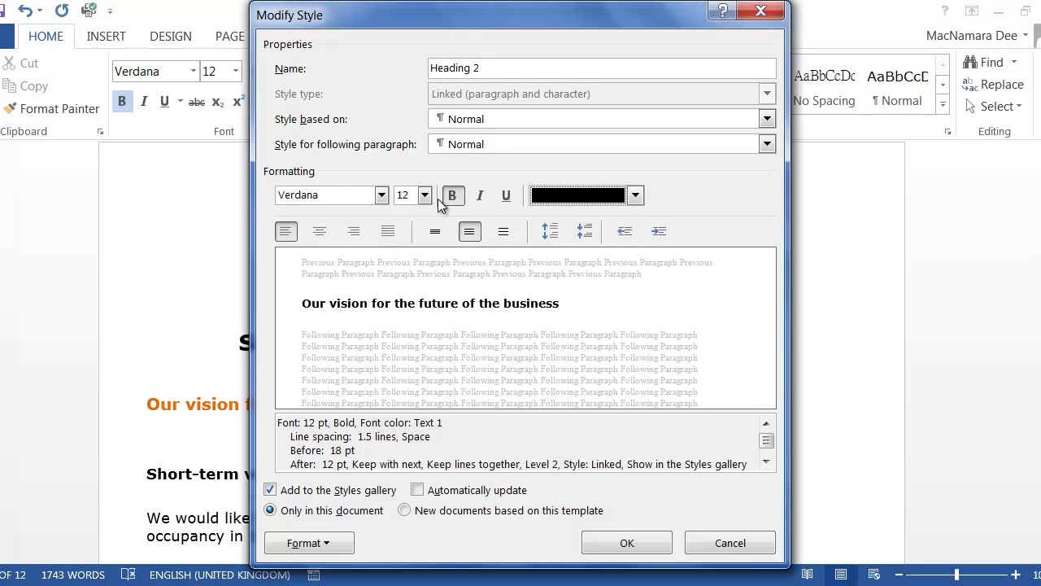
left_click(507, 196)
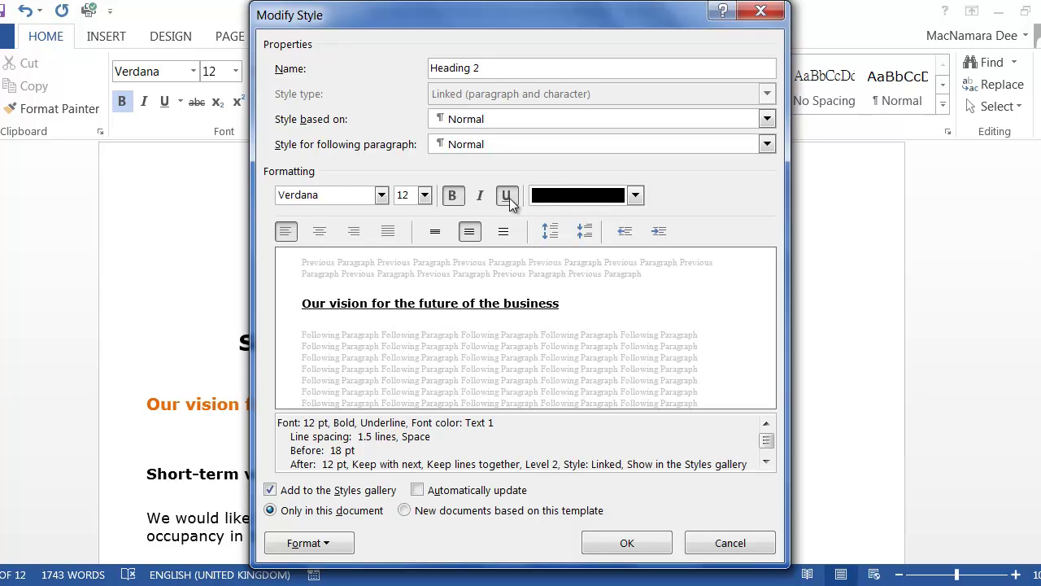
Step: Set the Heading 2 font to Arial 14 pt and confirm the style changes
left_click(381, 194)
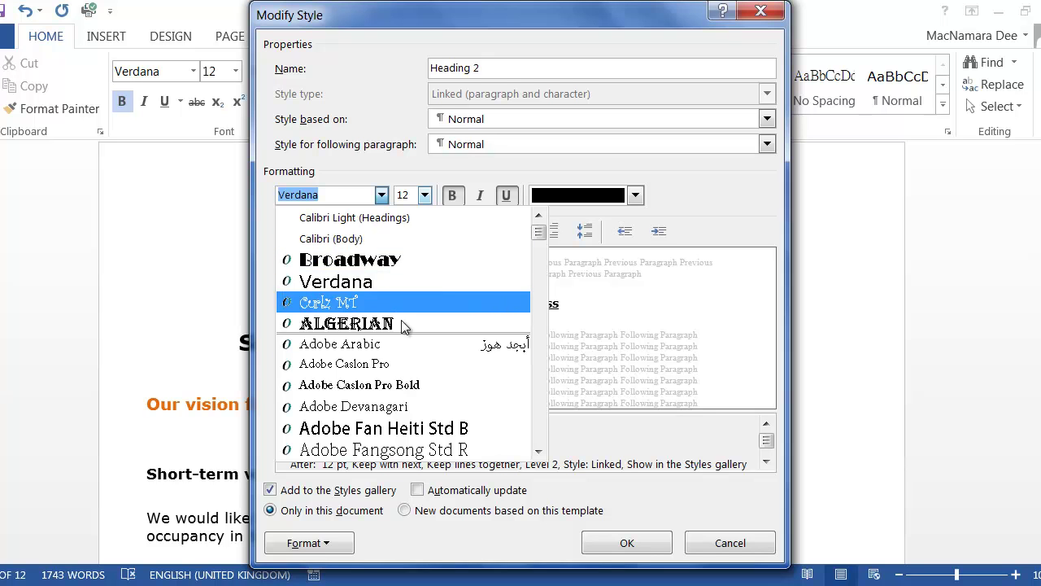
left_click(539, 451)
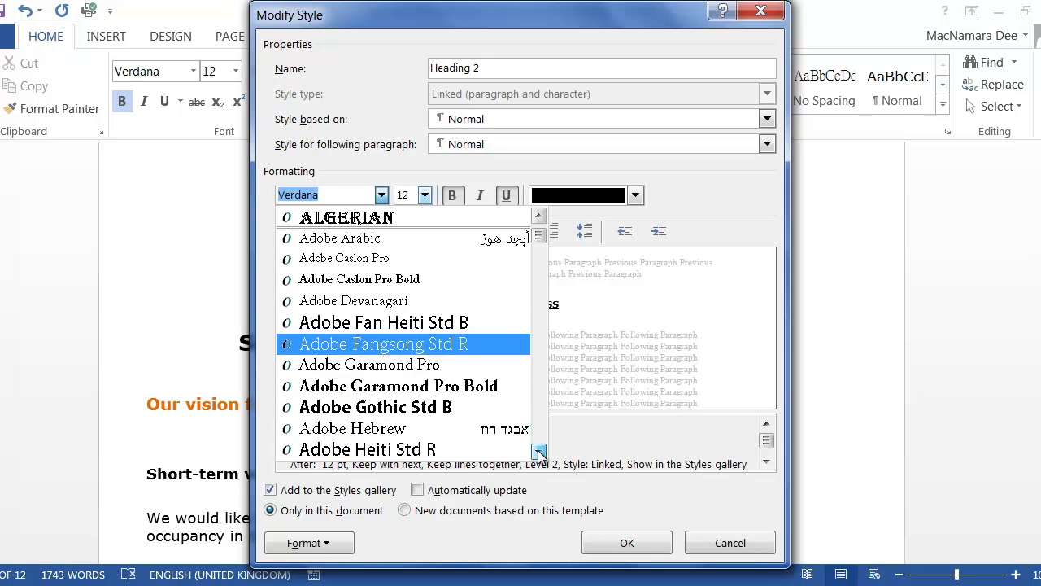
left_click(538, 452)
left_click(538, 452)
left_click(538, 451)
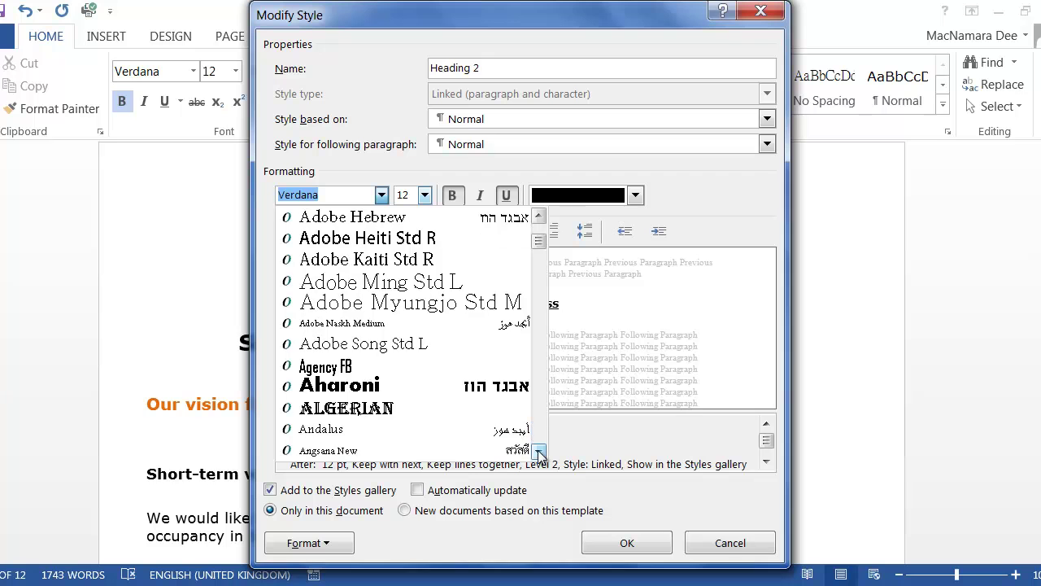
left_click(539, 452)
left_click(539, 453)
left_click(540, 453)
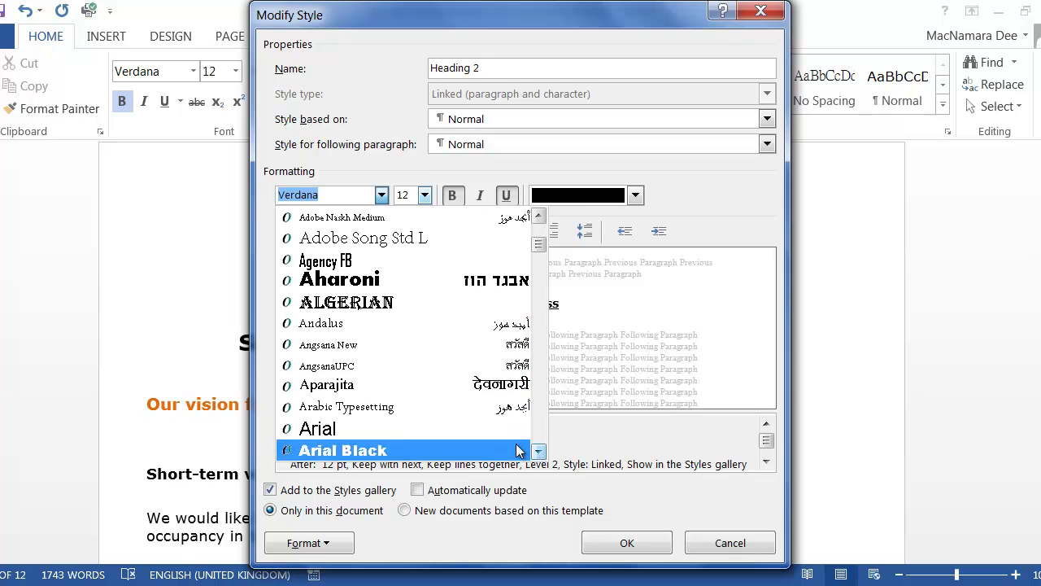
left_click(413, 438)
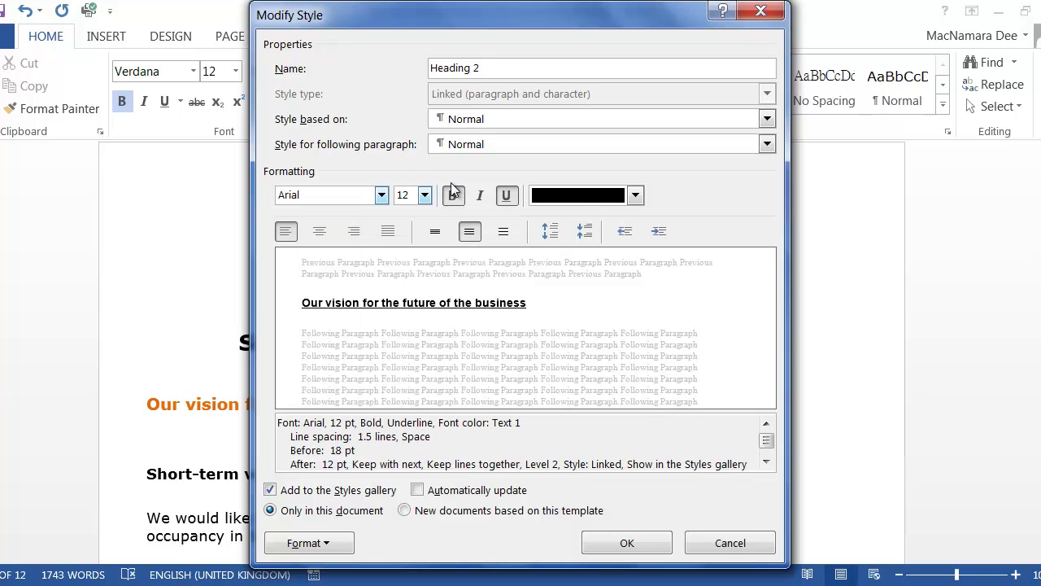
left_click(425, 195)
left_click(411, 282)
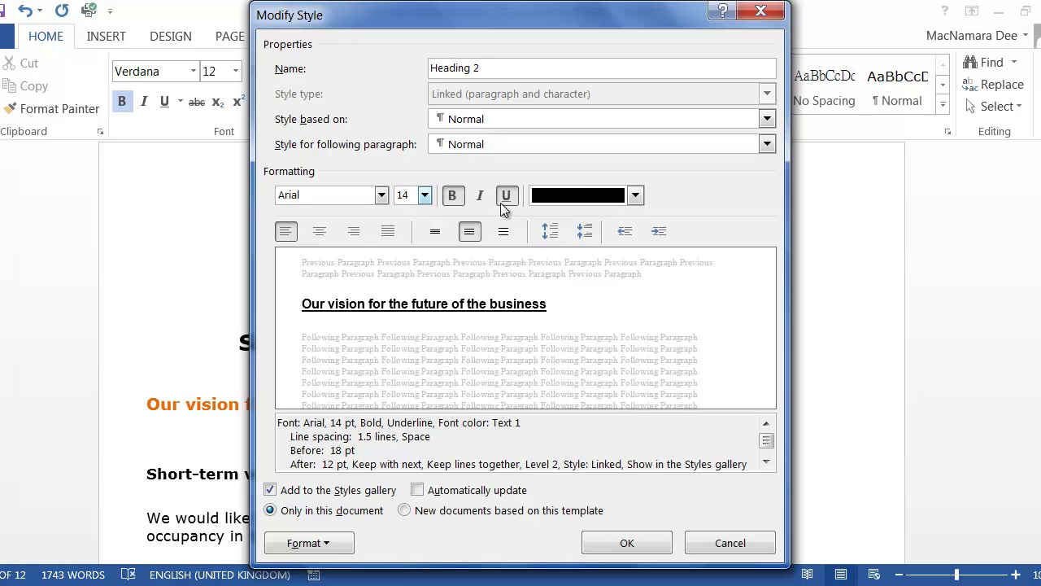
left_click(633, 540)
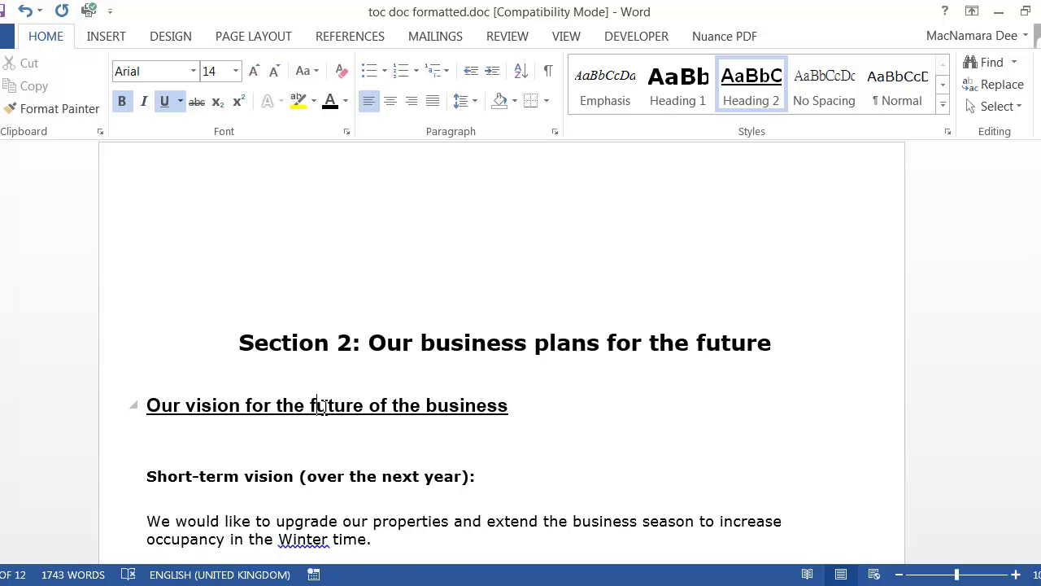
scroll(321, 407, "down", 7)
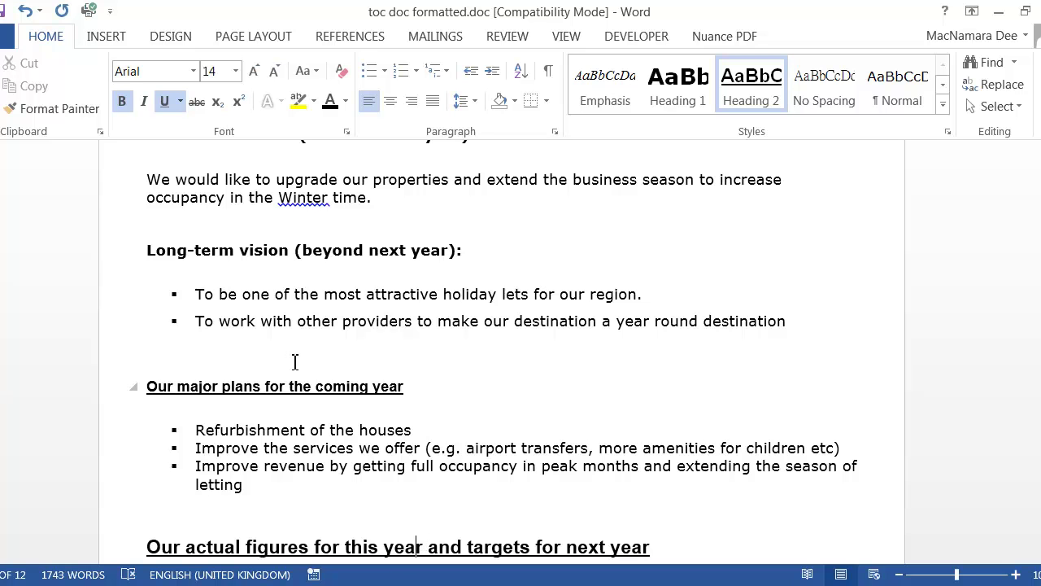
scroll(470, 337, "down", 14)
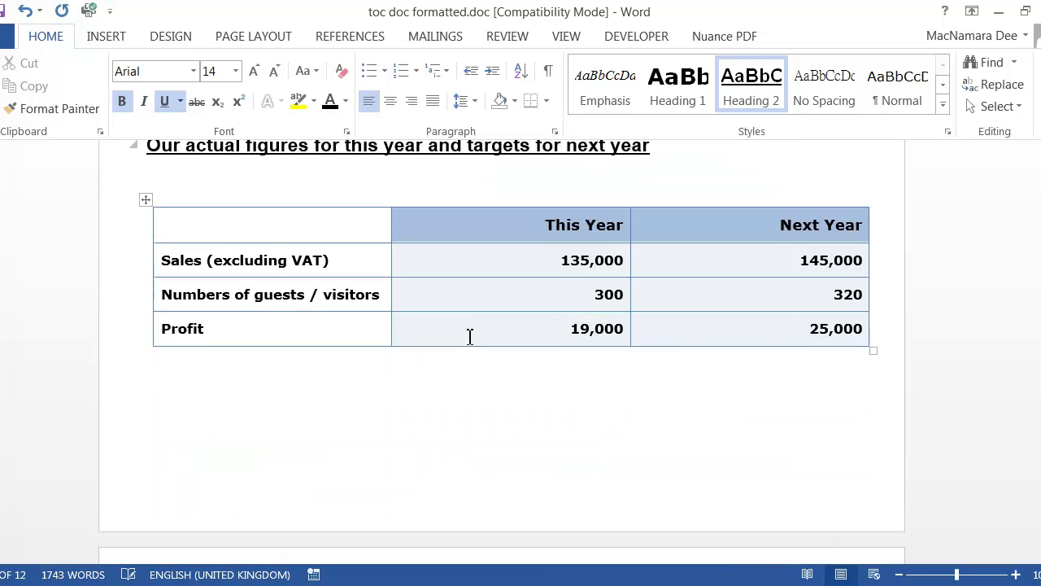
scroll(493, 383, "down", 5)
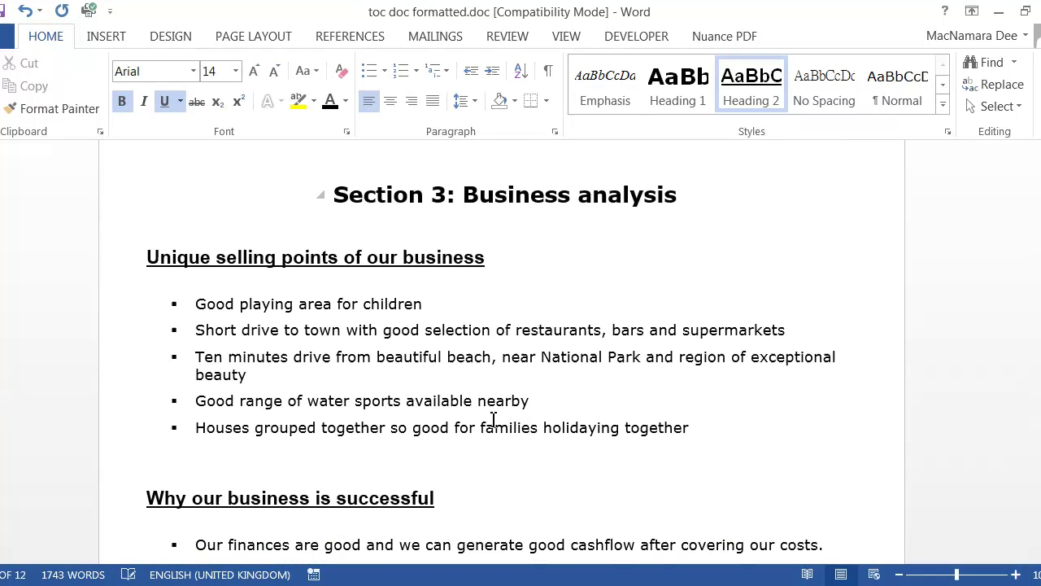
scroll(495, 415, "up", 15)
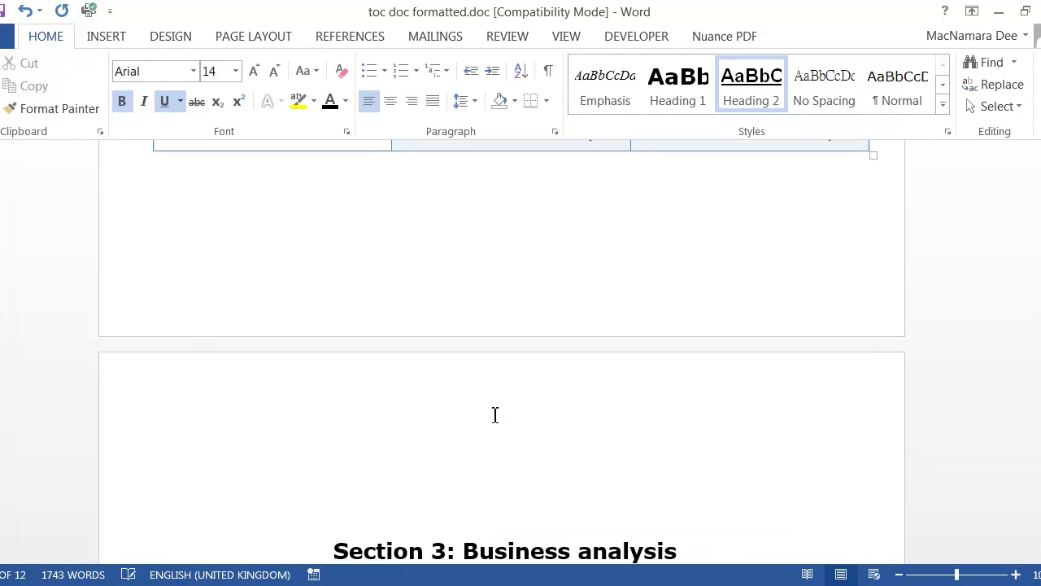
scroll(493, 408, "up", 1)
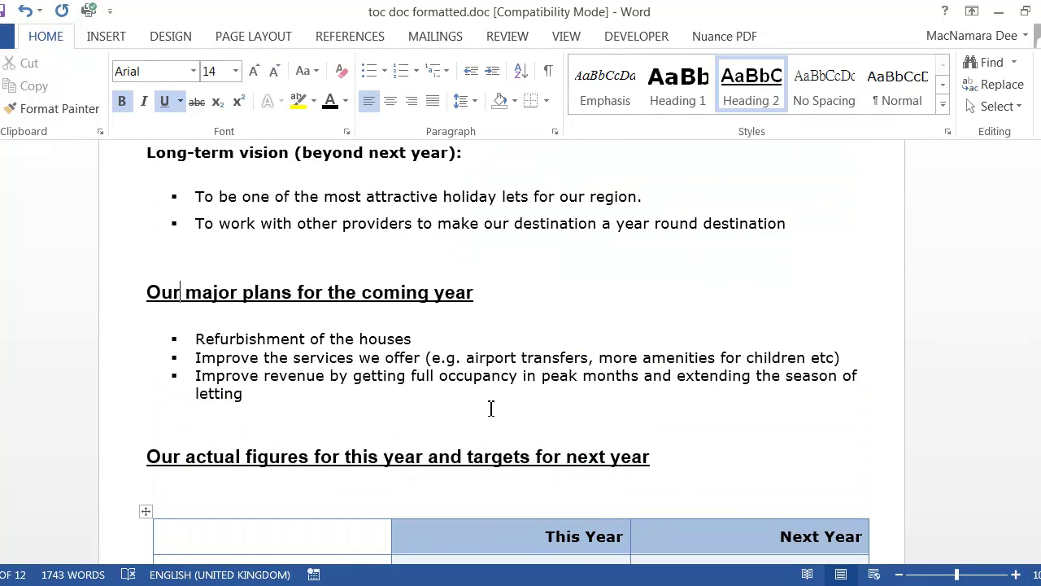
scroll(492, 408, "up", 10)
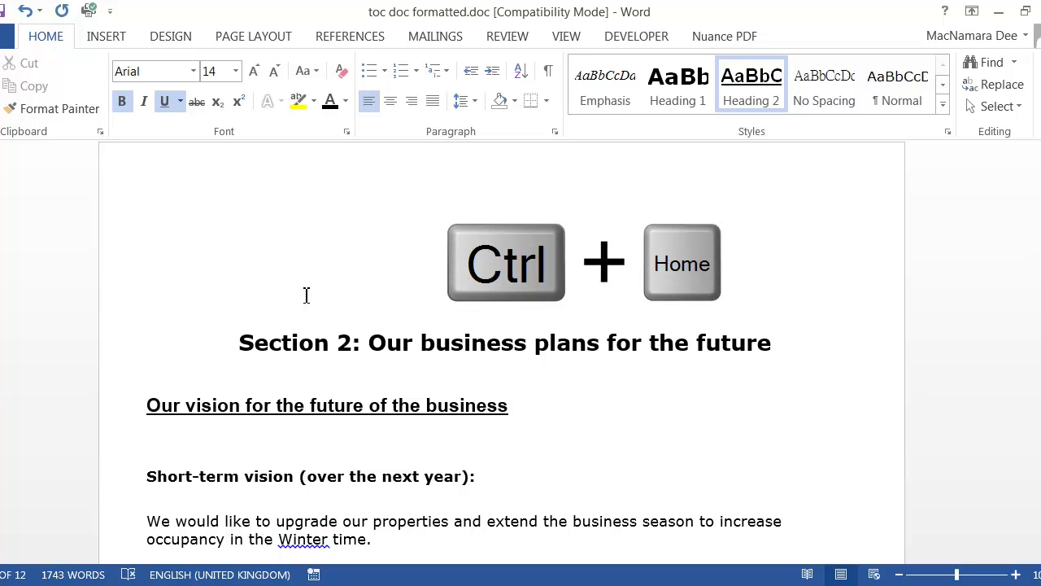
Step: Insert Automatic Table 2 at the top of the document and review it
key("ctrl+Home")
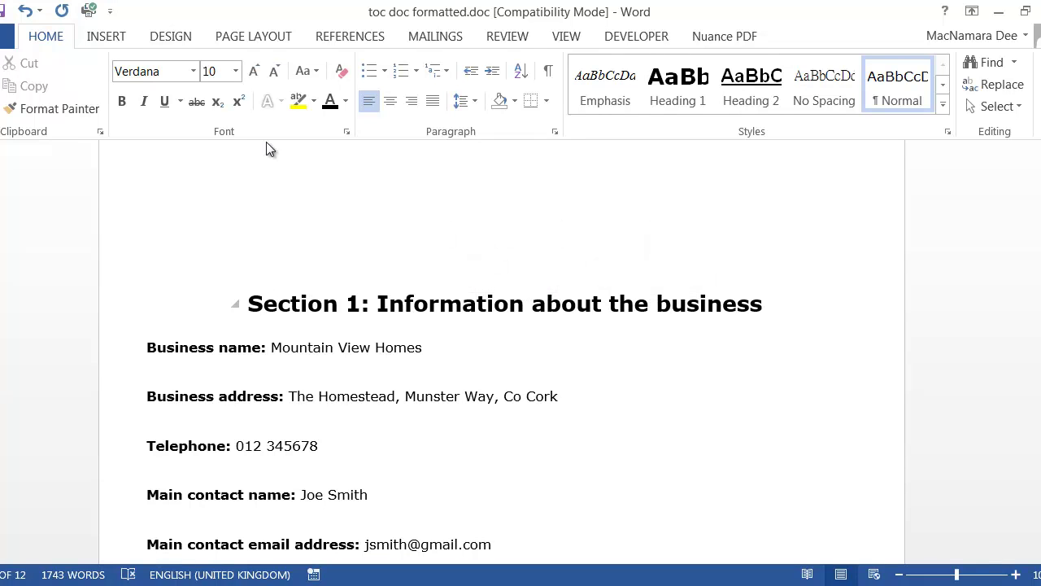
left_click(377, 42)
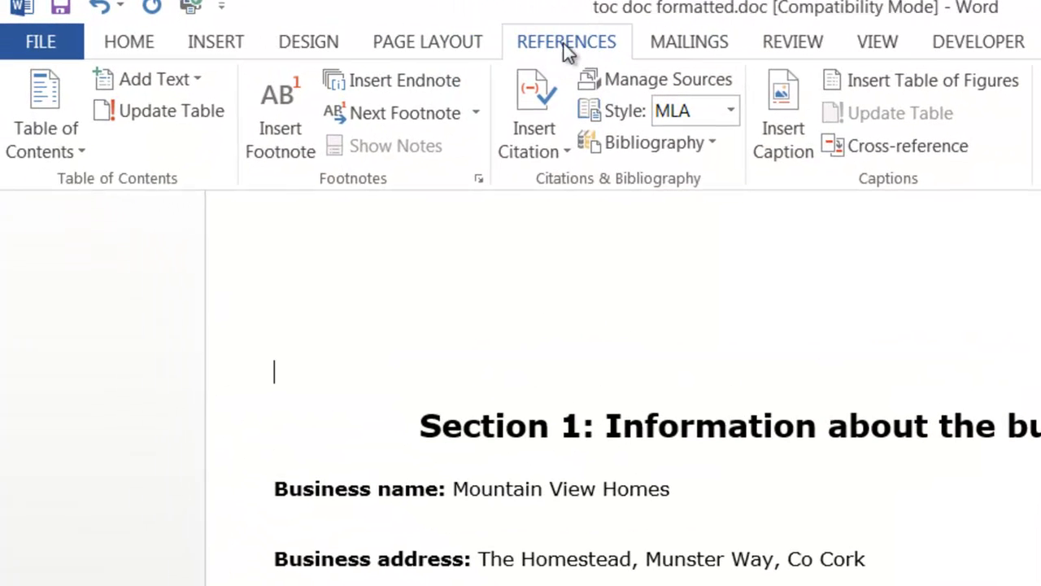
left_click(23, 151)
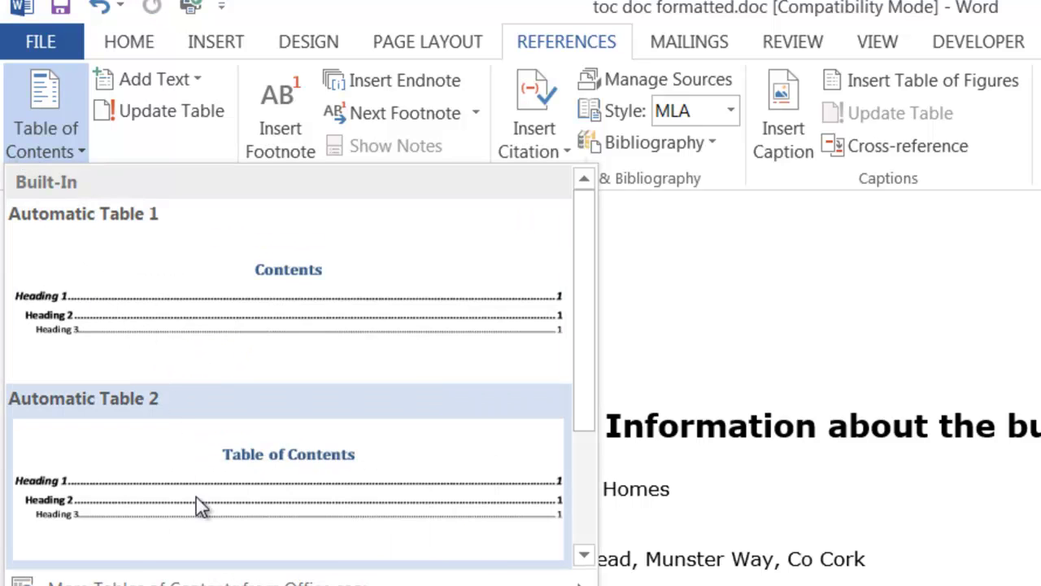
left_click(233, 490)
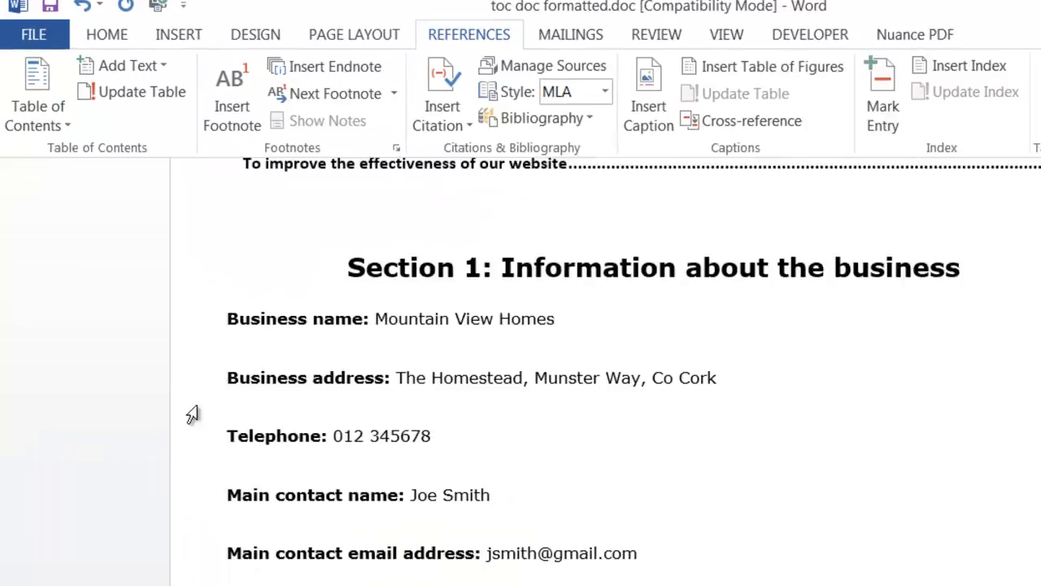
scroll(160, 345, "up", 12)
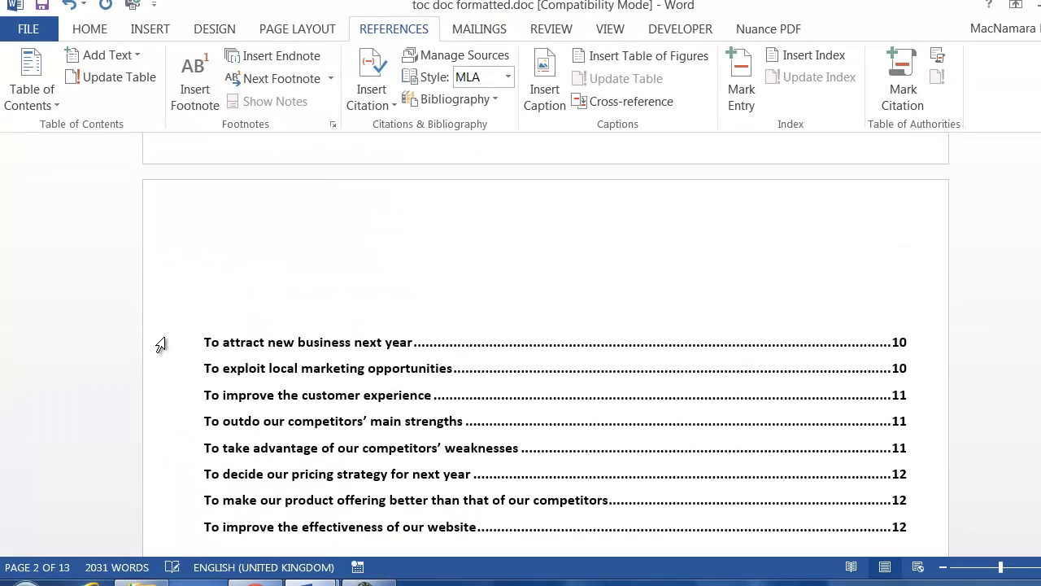
scroll(161, 345, "up", 10)
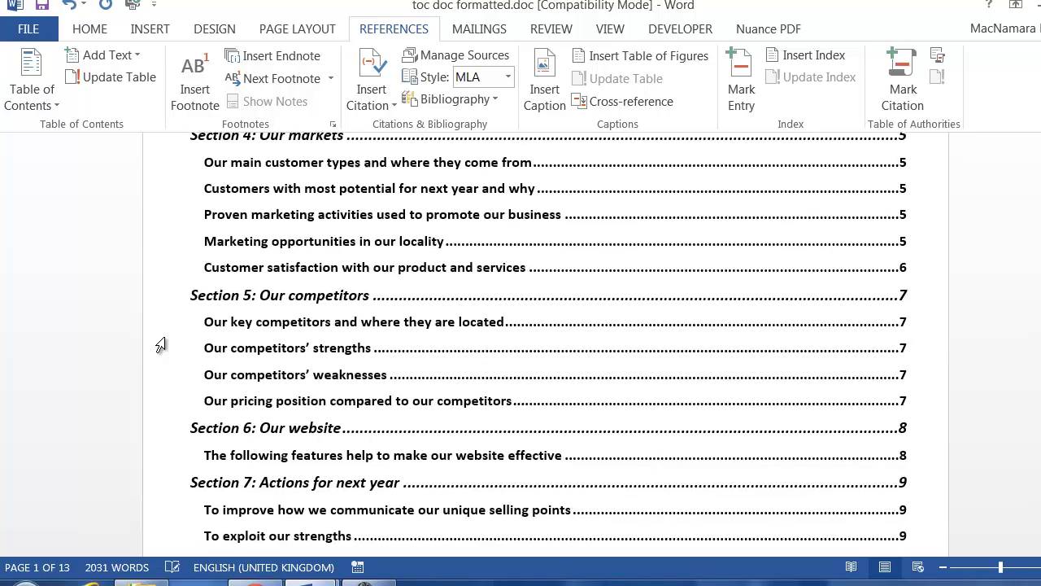
scroll(161, 345, "up", 5)
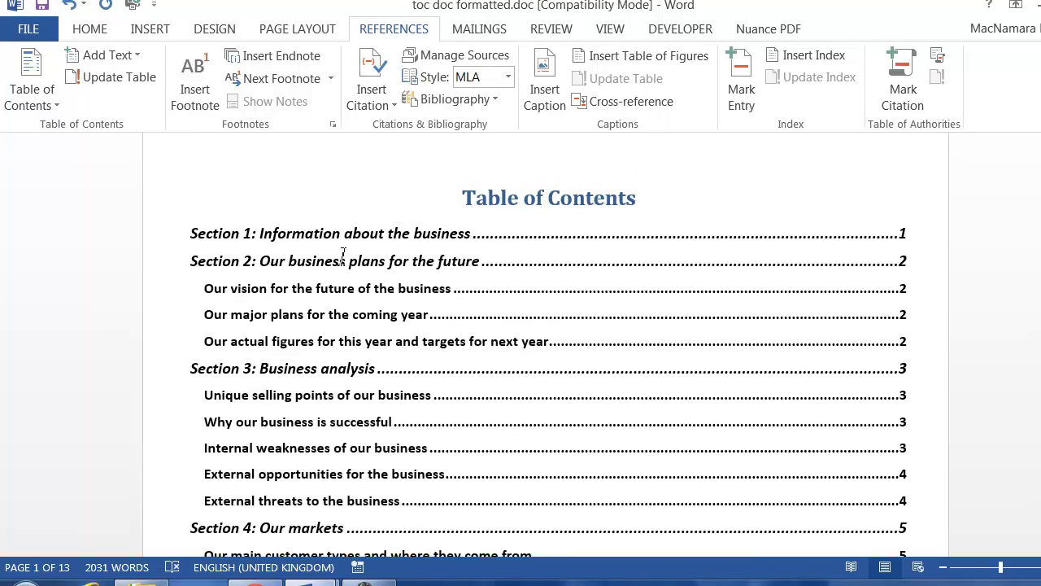
scroll(200, 284, "down", 15)
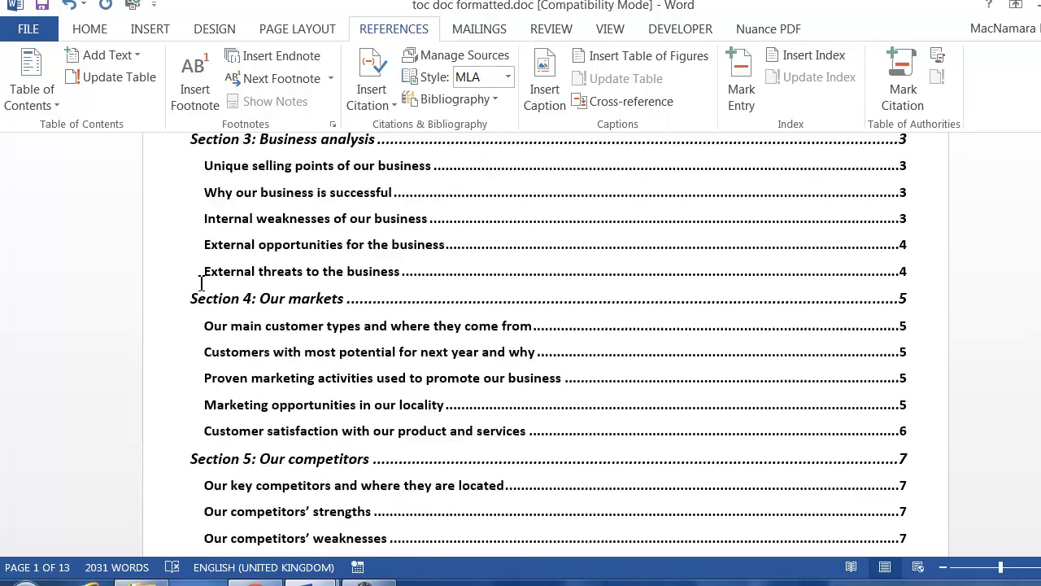
scroll(208, 283, "down", 5)
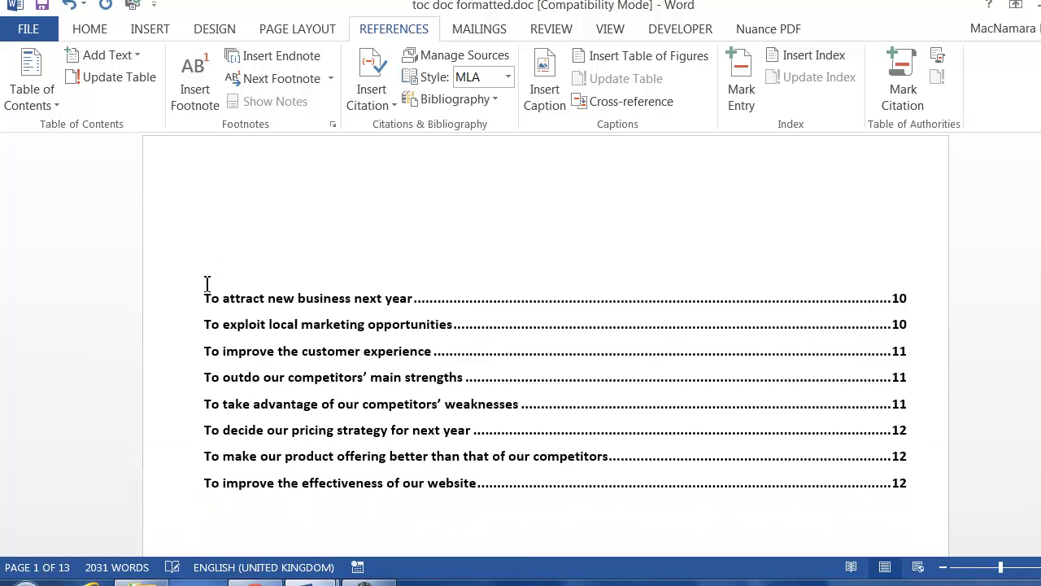
scroll(208, 283, "up", 10)
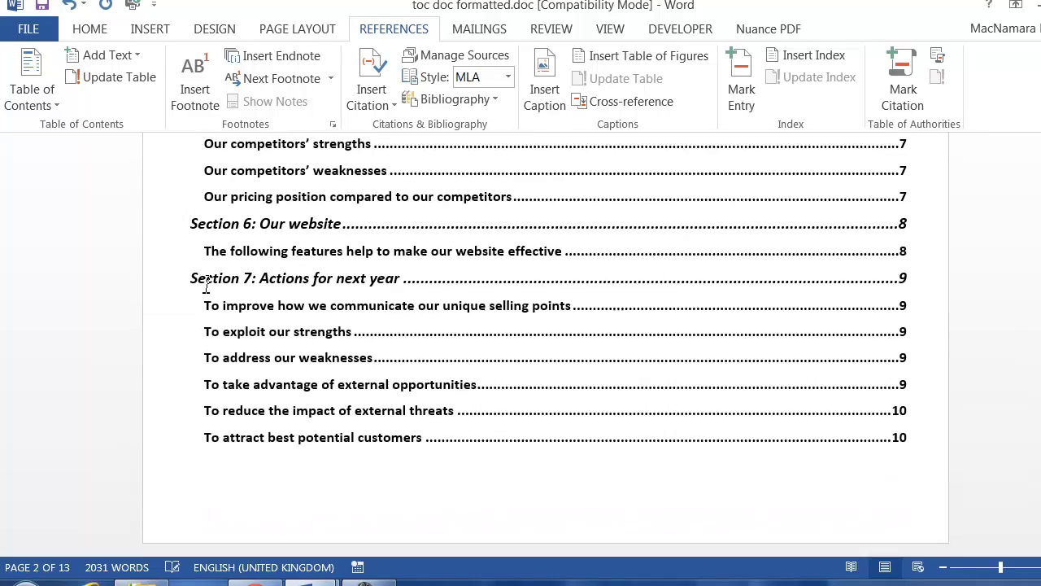
scroll(206, 281, "up", 8)
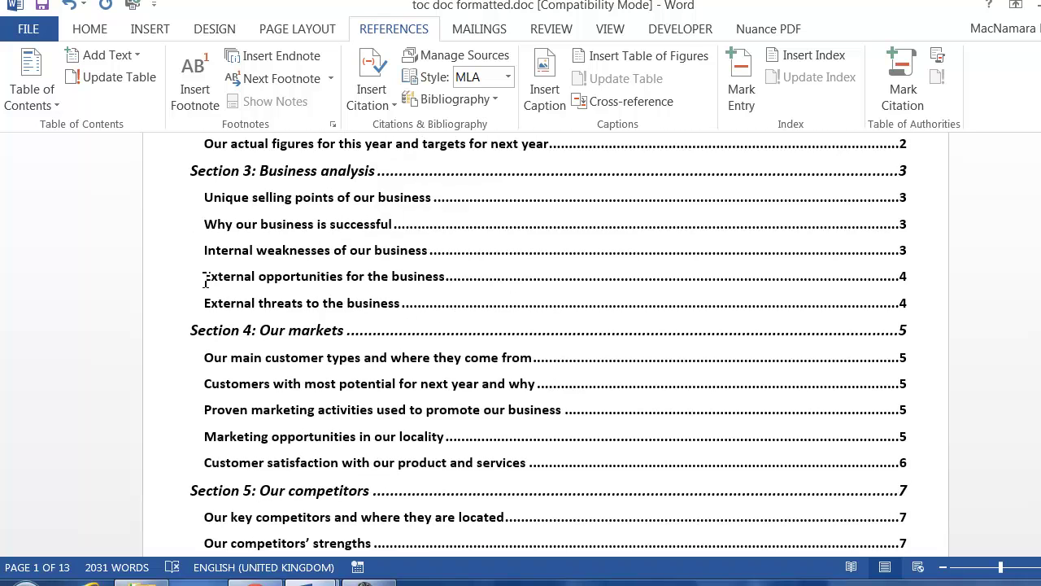
scroll(206, 279, "up", 2)
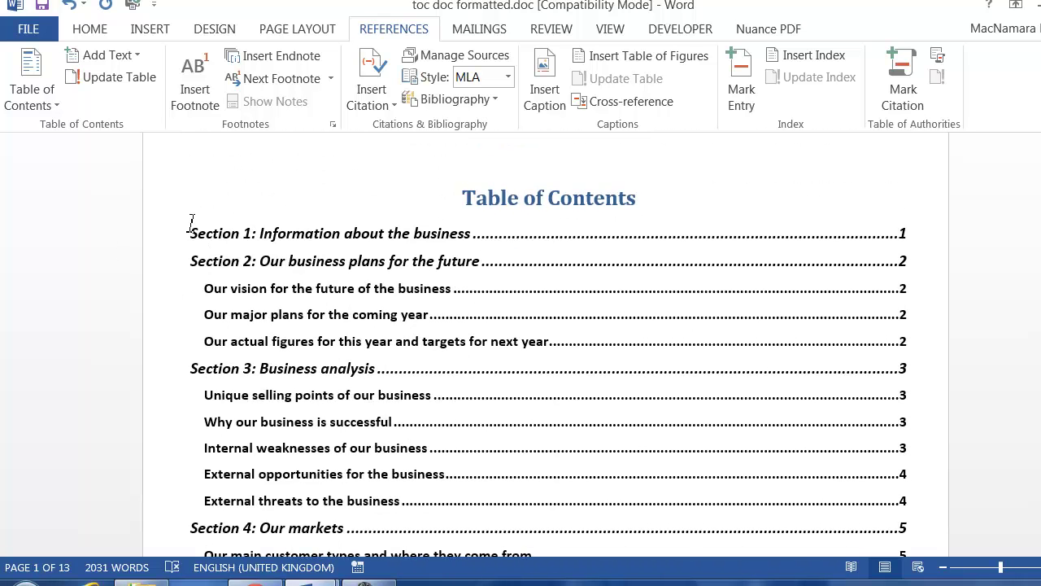
Step: Undo the automatic table and insert a custom table of contents showing 1 level
left_click(68, 4)
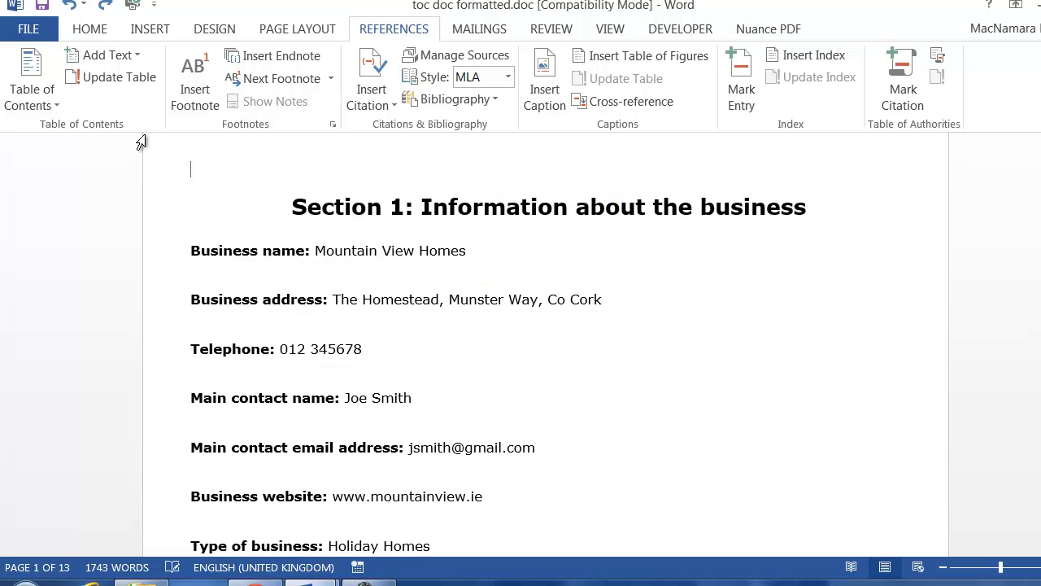
left_click(42, 89)
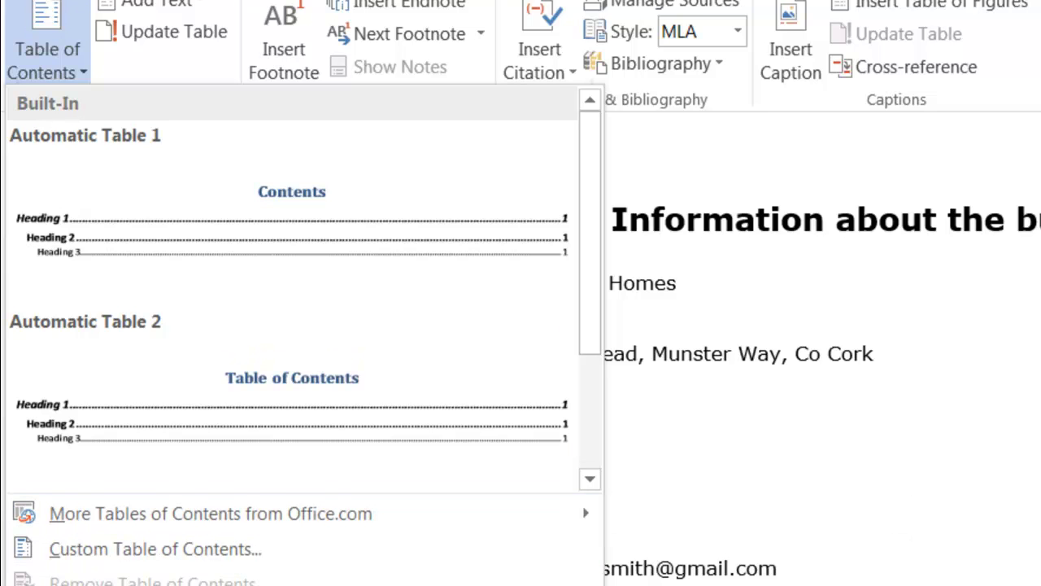
left_click(181, 561)
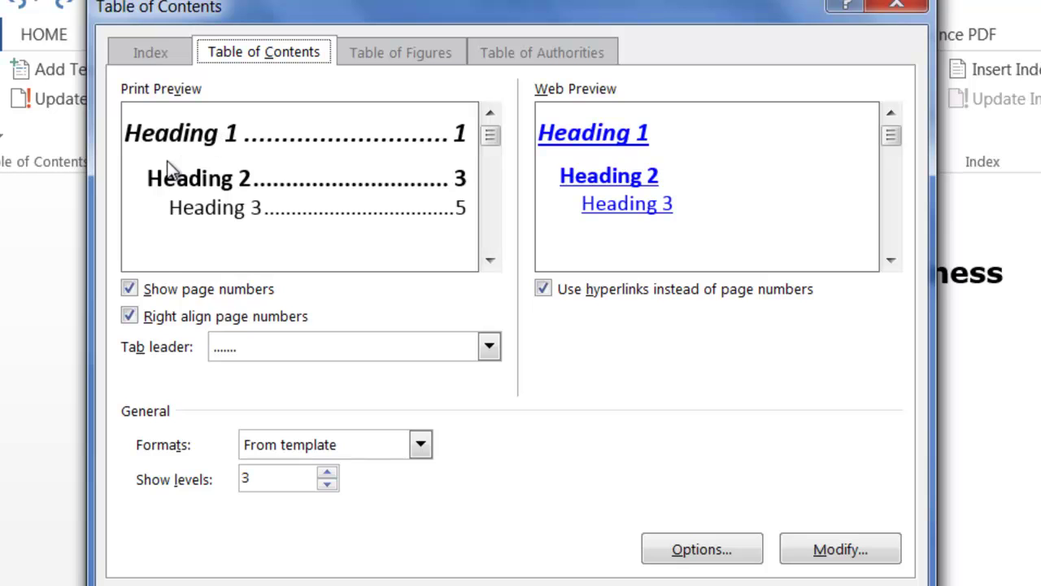
left_click(327, 483)
left_click(327, 483)
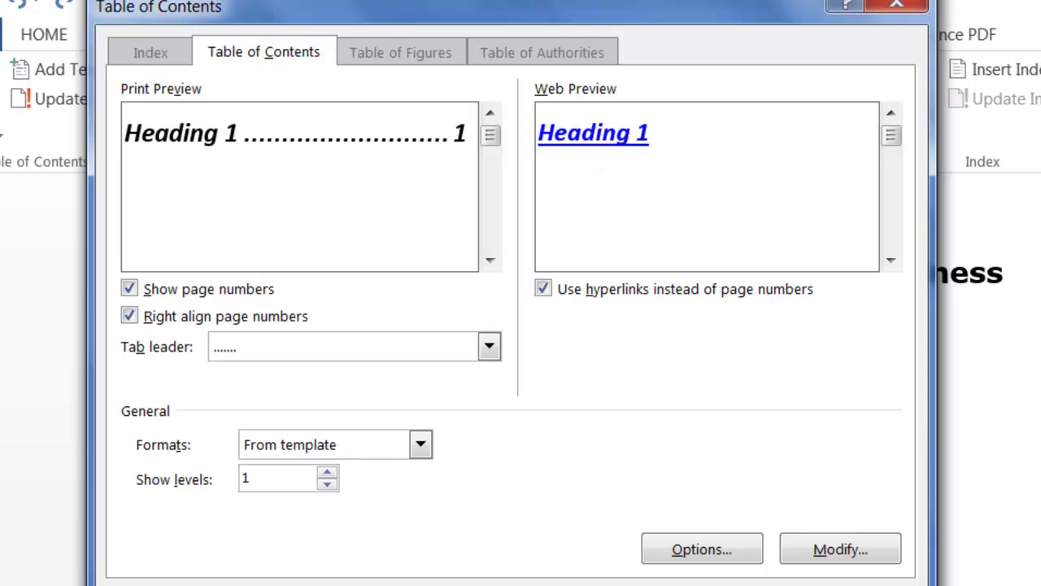
key("Return")
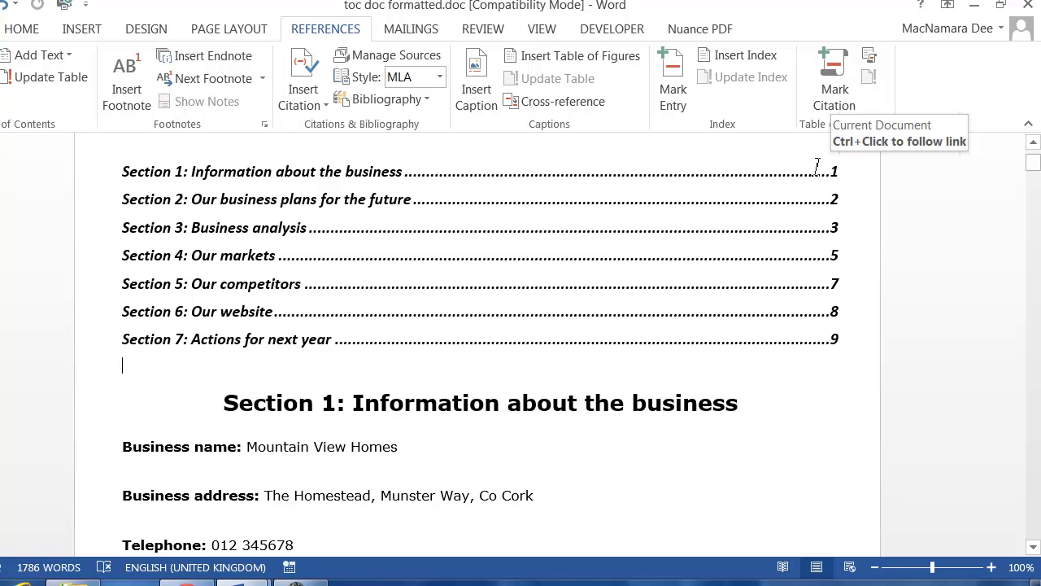
Step: Replace it with a two-level custom table of contents using solid-line tab leaders
left_click(3, 6)
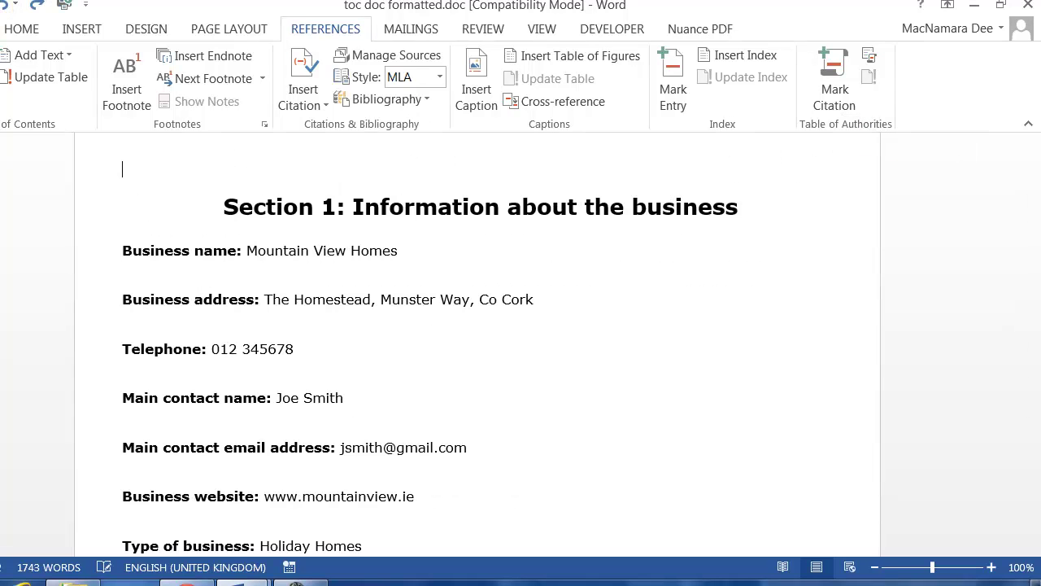
left_click(0, 89)
left_click(75, 432)
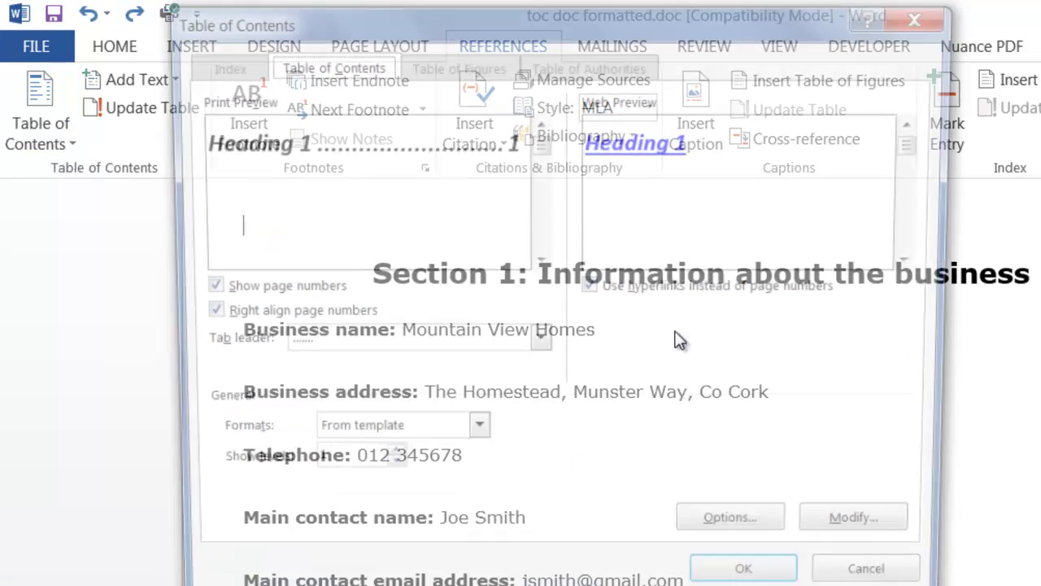
left_click(475, 343)
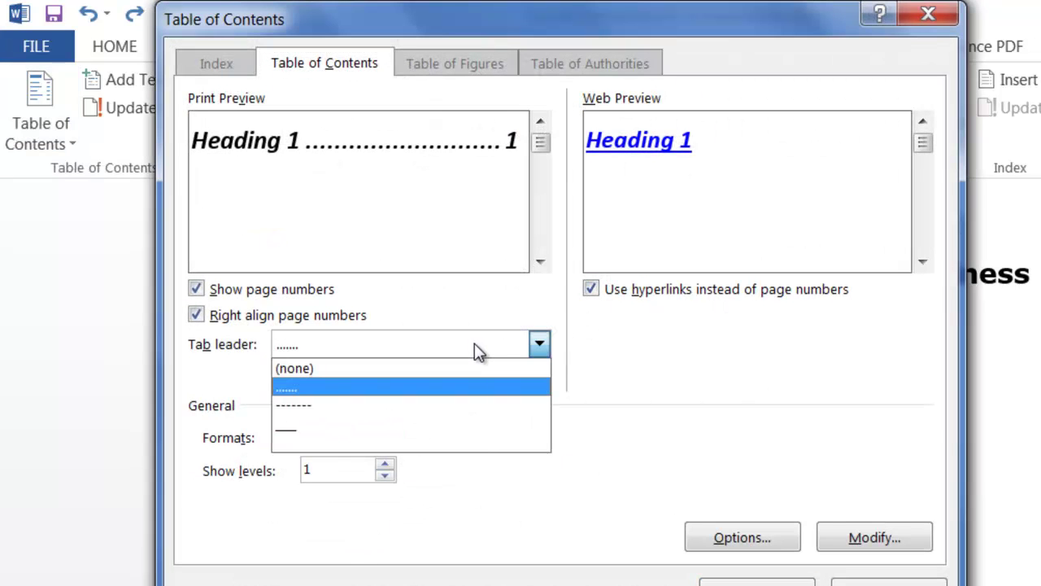
left_click(313, 423)
left_click(385, 464)
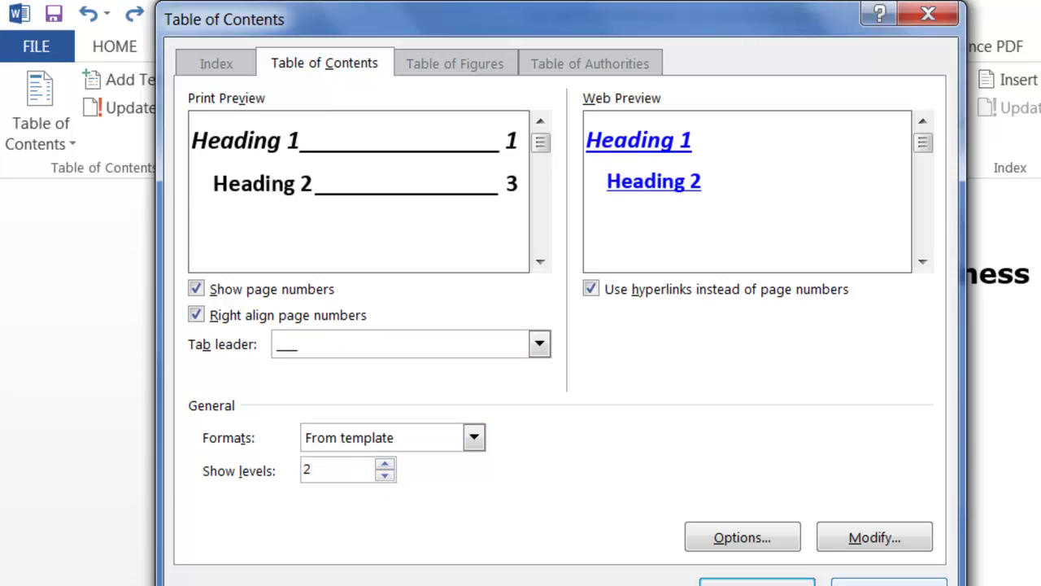
left_click(756, 581)
scroll(795, 574, "up", 3)
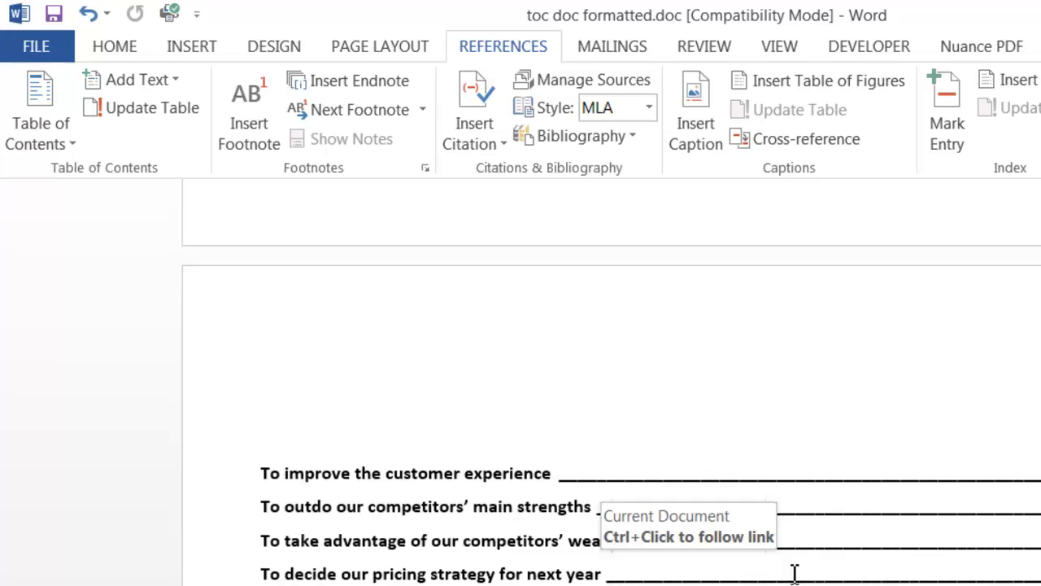
scroll(795, 573, "up", 10)
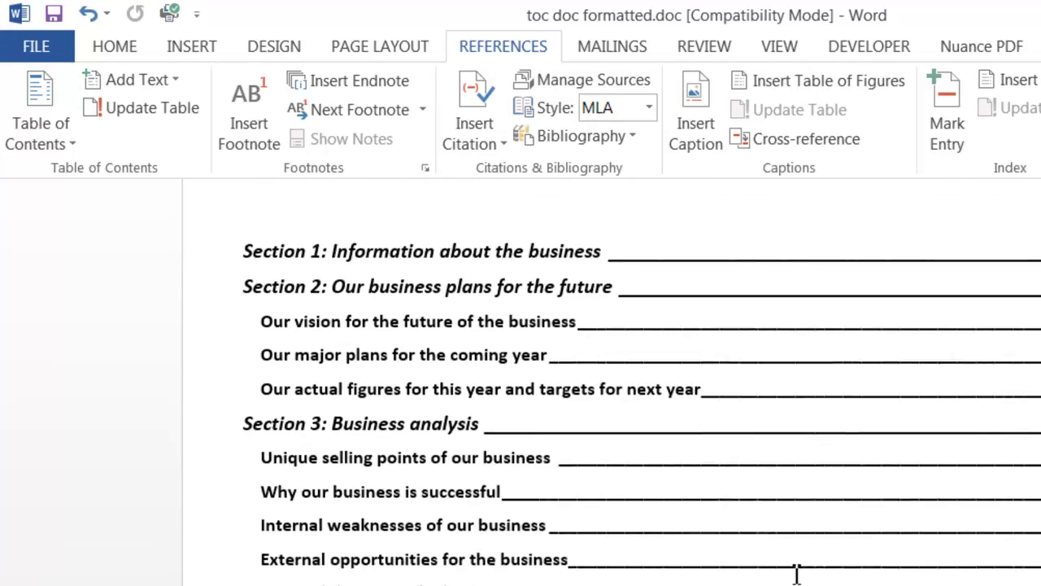
scroll(797, 574, "down", 4)
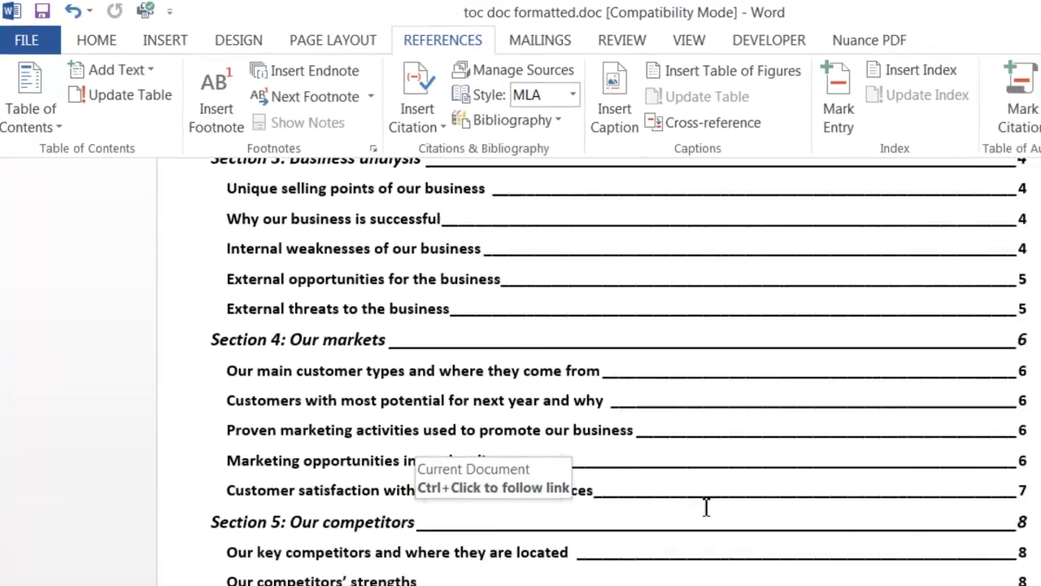
scroll(706, 507, "down", 10)
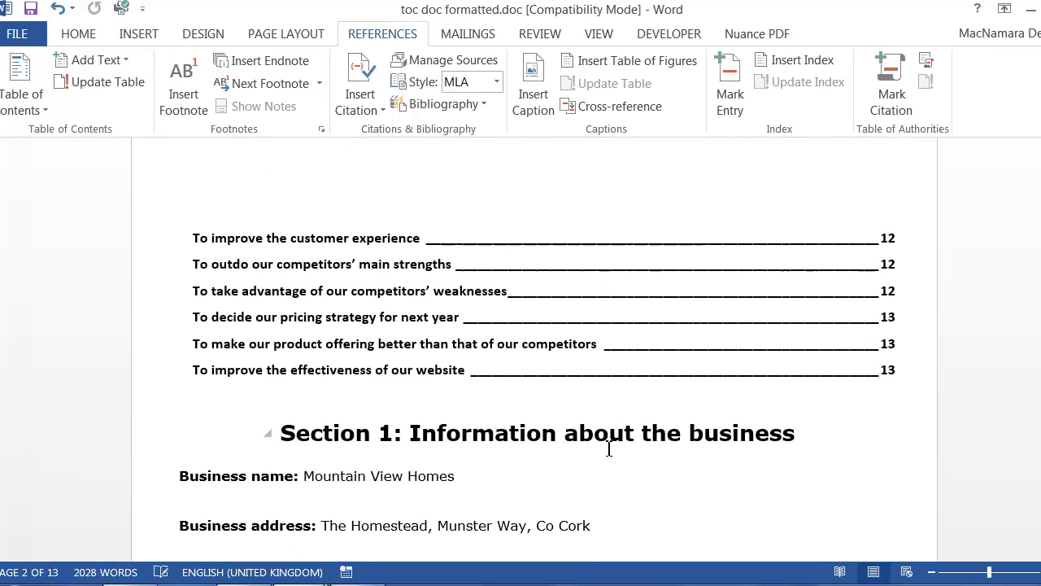
scroll(609, 448, "down", 2)
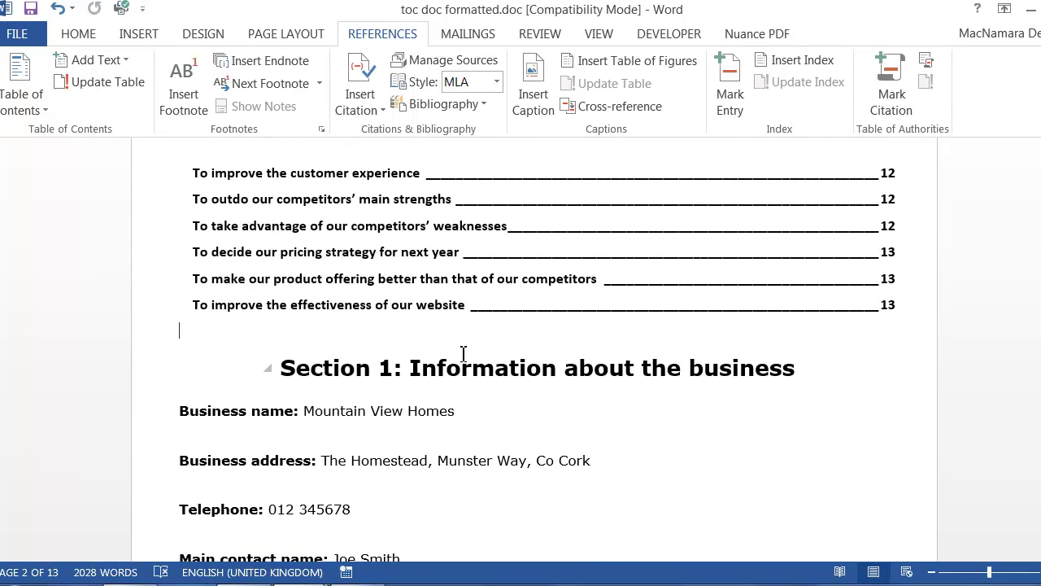
scroll(468, 350, "up", 3)
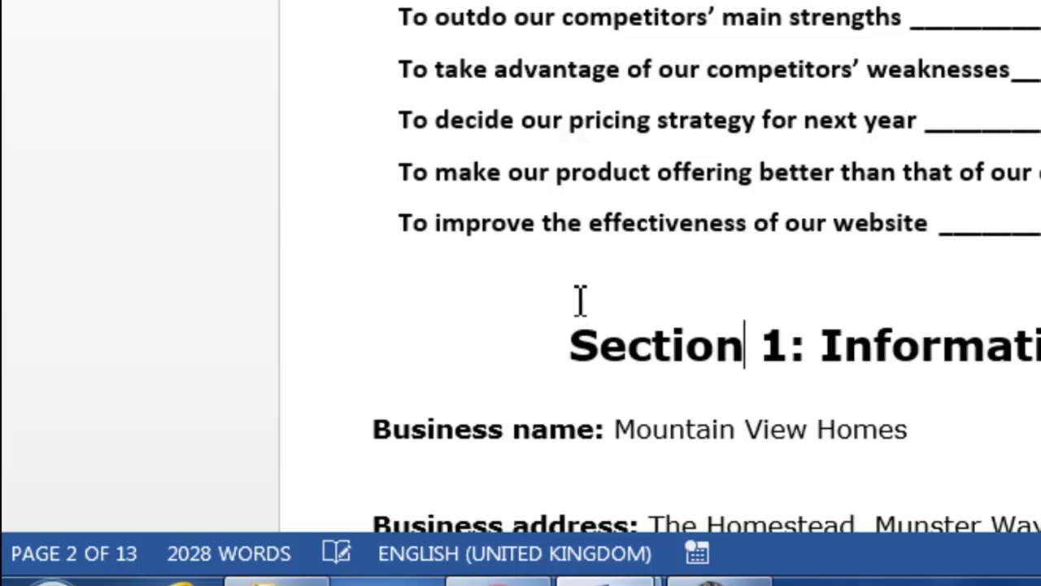
Step: Insert a page break on the blank line above Section 1
key("Up")
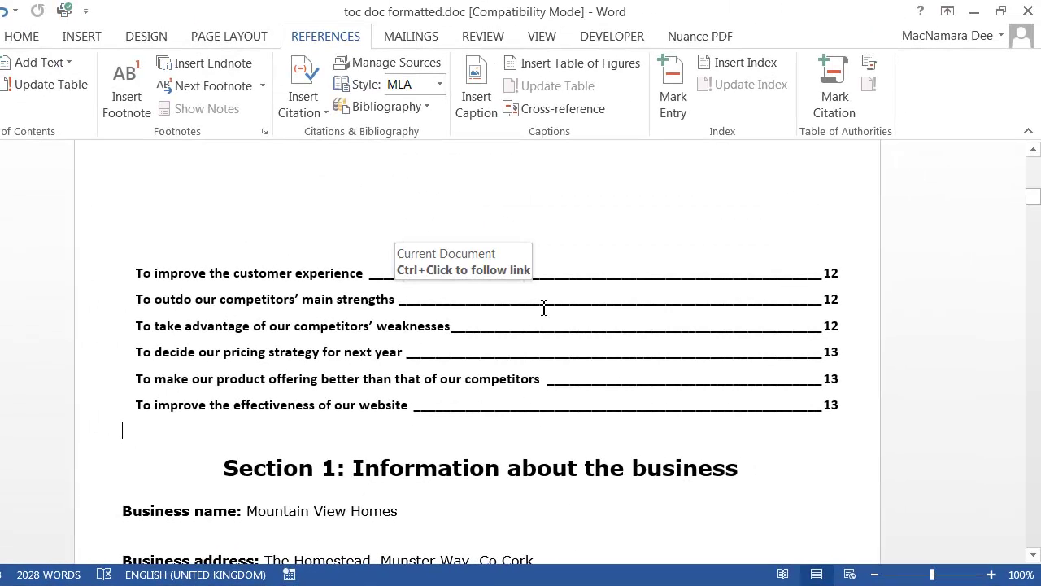
left_click(92, 31)
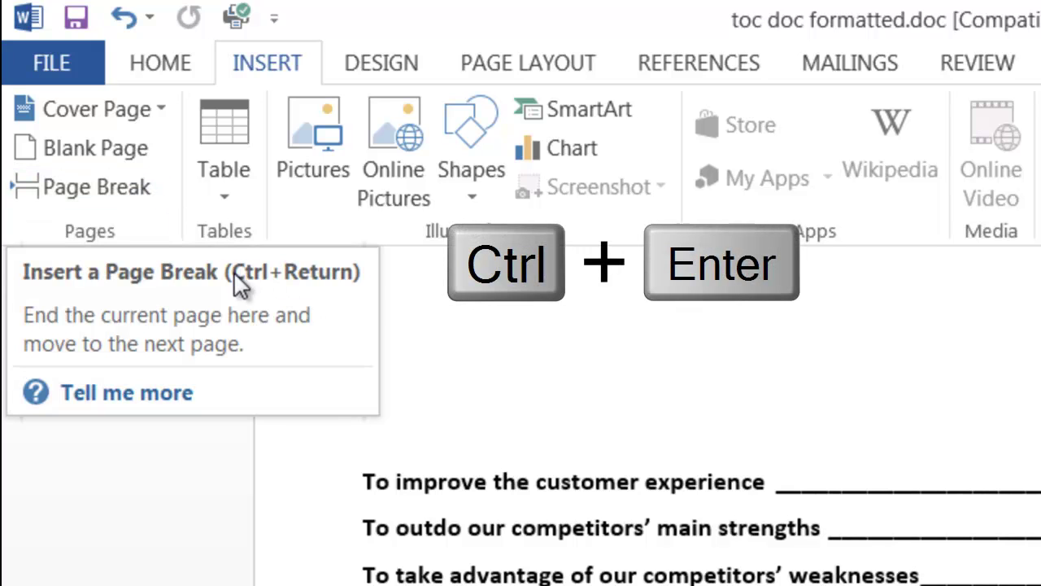
left_click(107, 185)
scroll(643, 415, "down", 3)
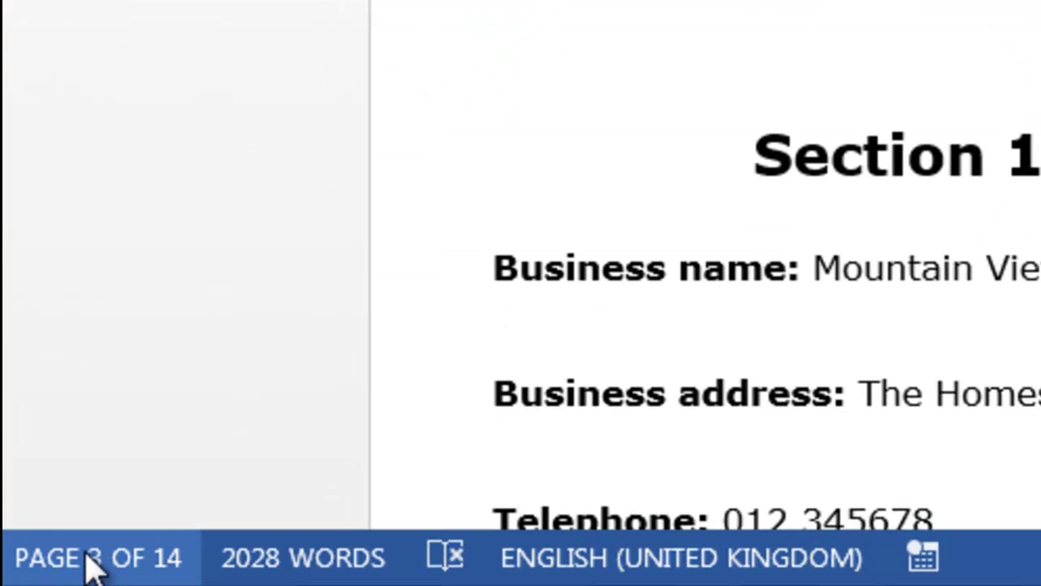
scroll(565, 389, "up", 10)
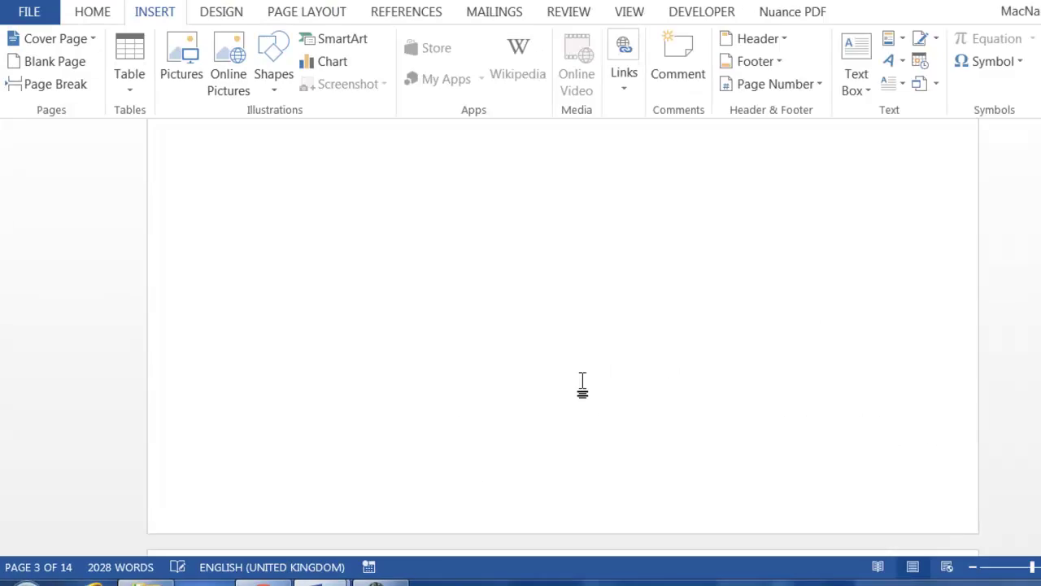
scroll(561, 385, "up", 12)
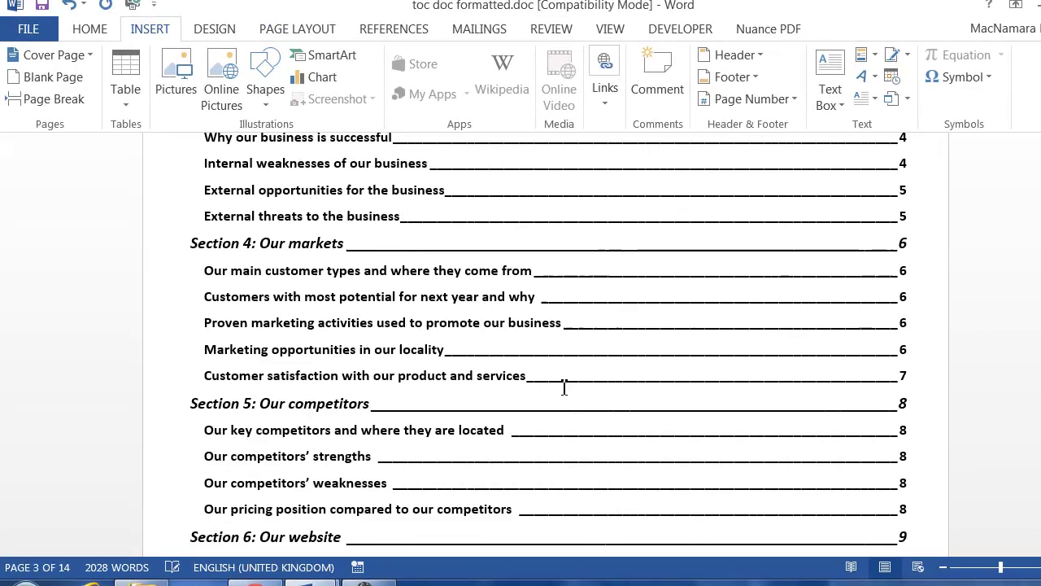
scroll(565, 387, "up", 3)
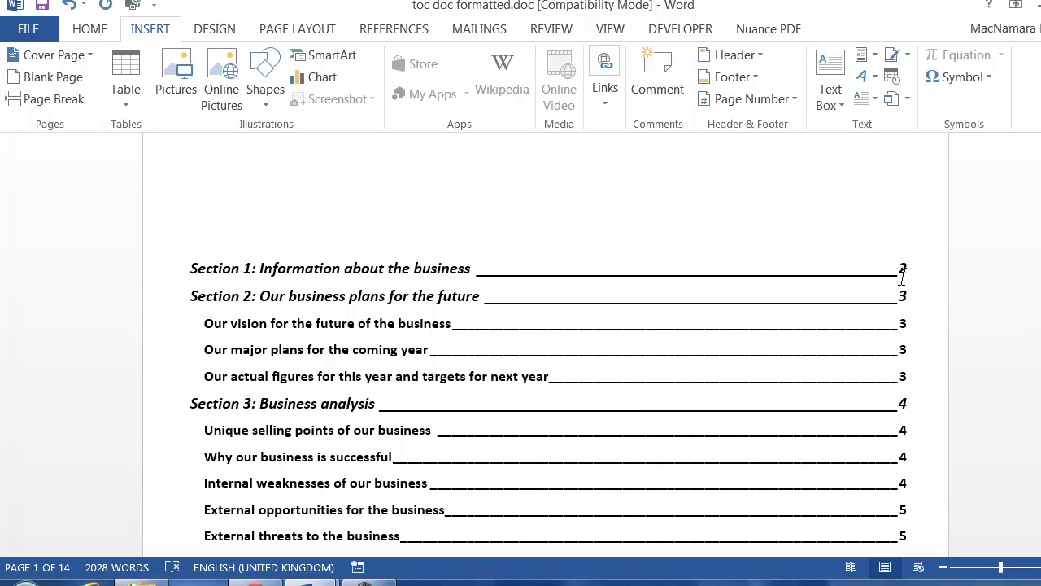
Step: Update the entire table of contents to reflect the new page numbers
left_click(480, 270)
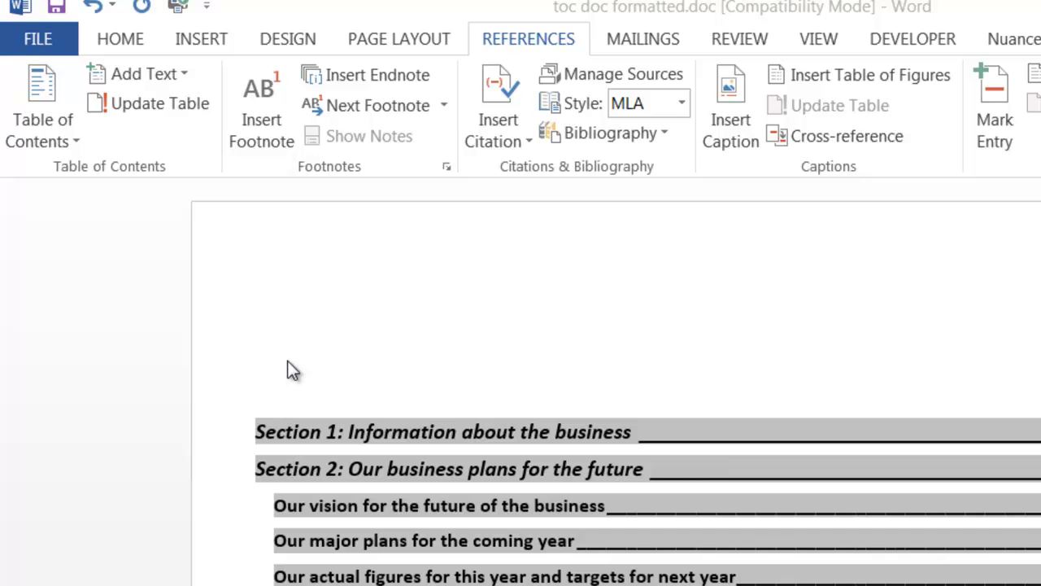
left_click(158, 104)
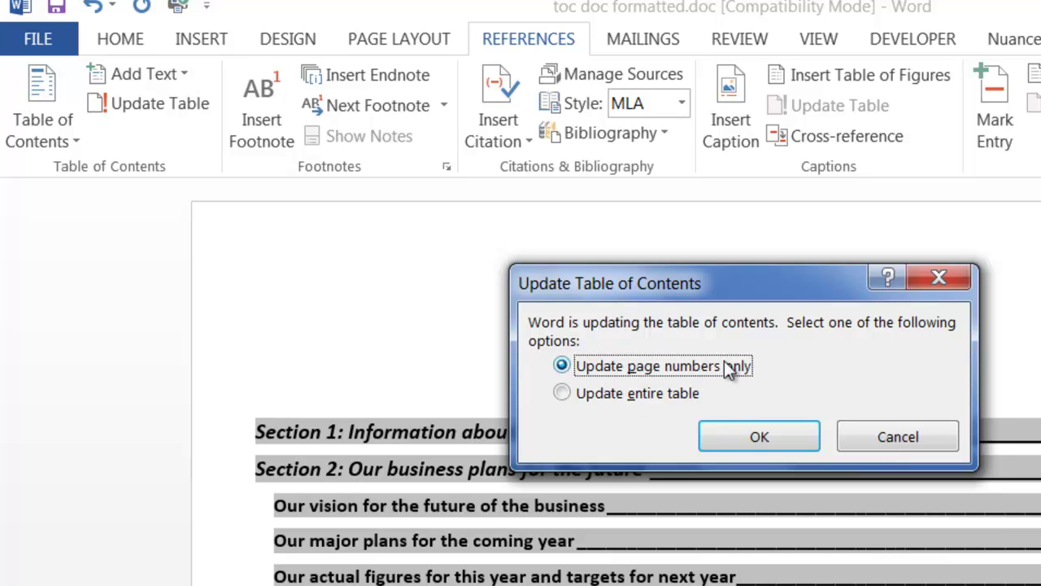
left_click(662, 395)
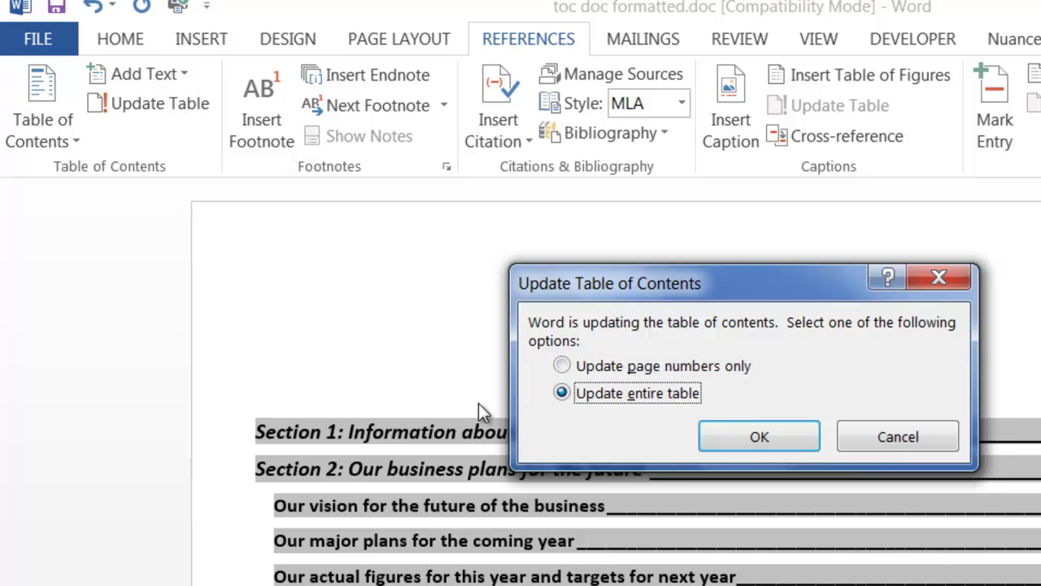
left_click(751, 443)
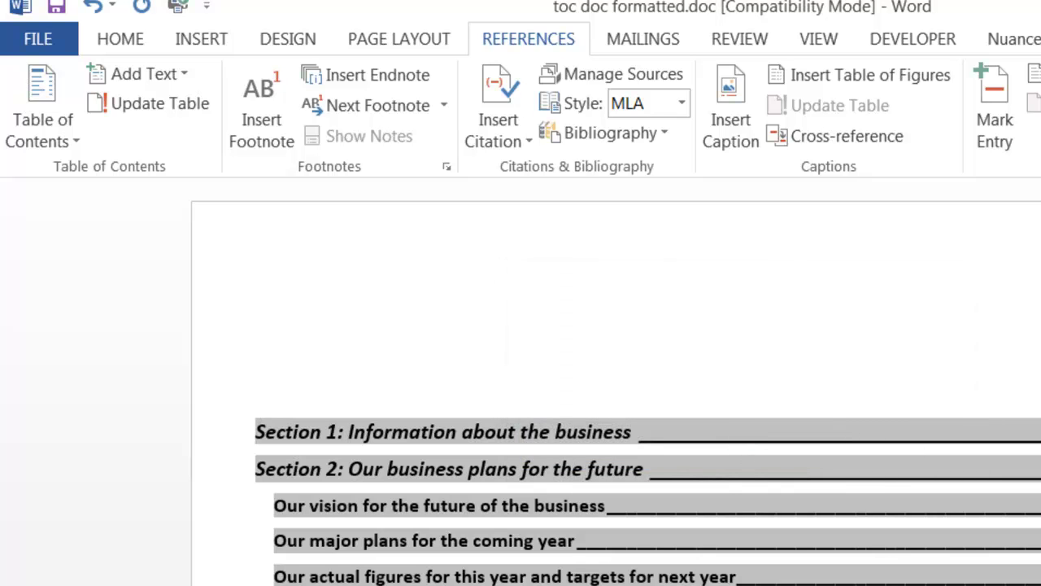